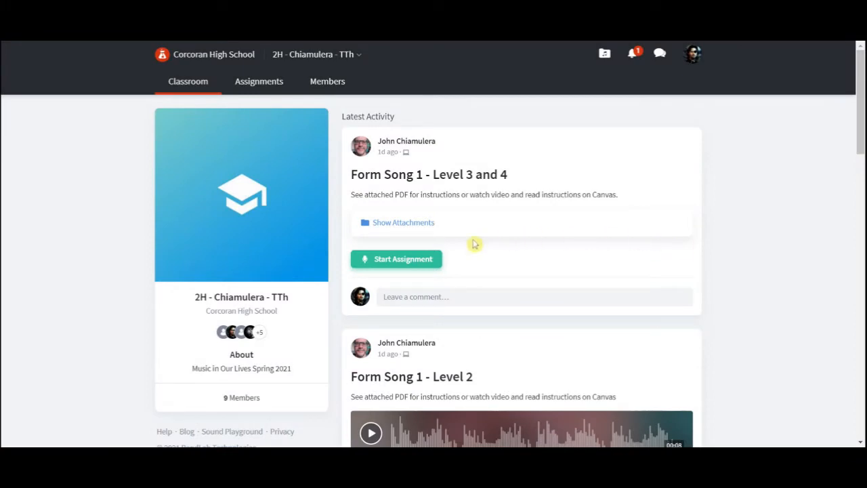
Step: Start the Form Song 1 - Level 3 and 4 assignment without adding a track and check the brief's attachments
{"action": "left_click", "coordinate": [409, 263]}
{"action": "left_click", "coordinate": [459, 232]}
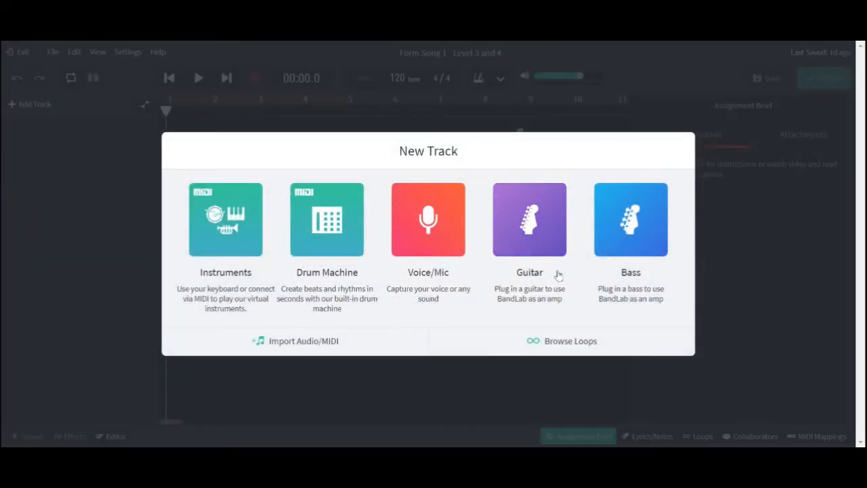
{"action": "left_click", "coordinate": [625, 377]}
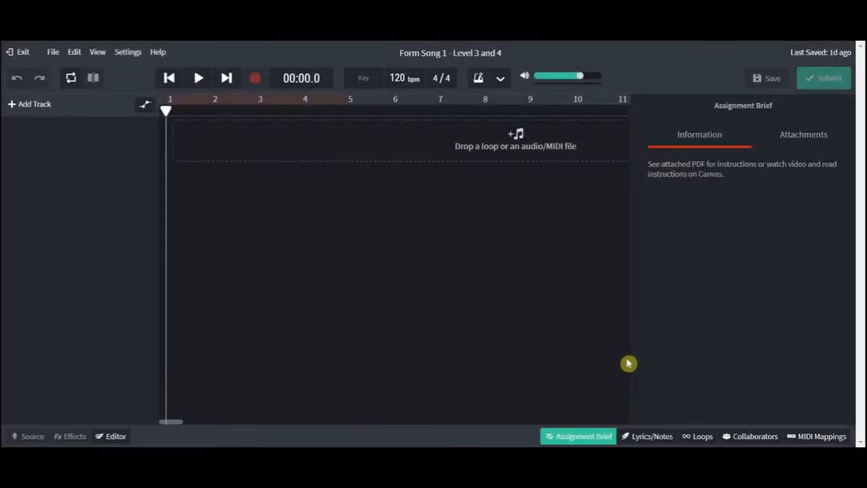
{"action": "left_click", "coordinate": [791, 147]}
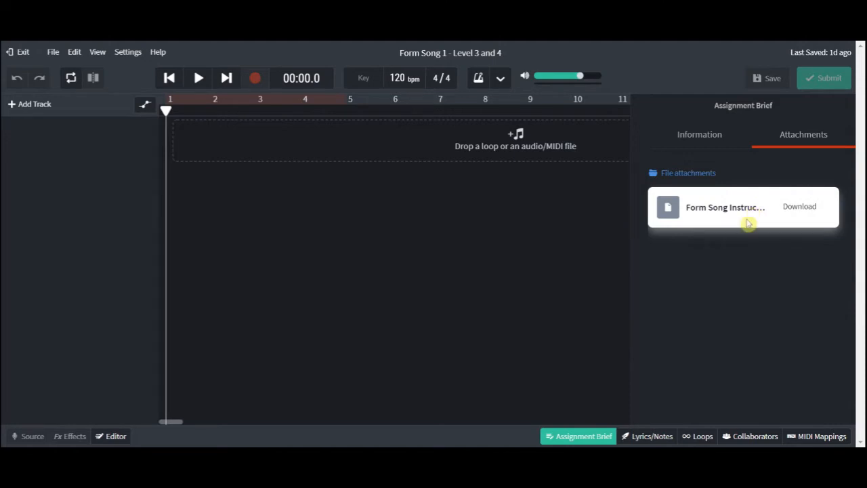
{"action": "left_click", "coordinate": [587, 437]}
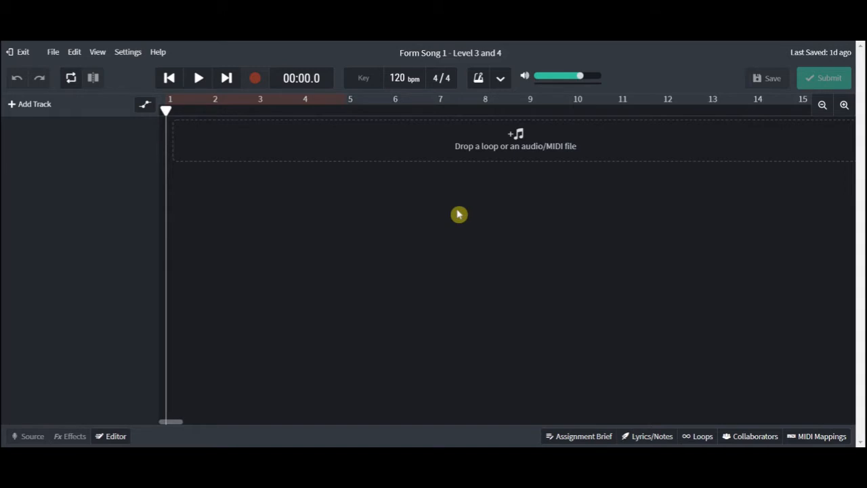
Step: Search the loop library for "funk"
{"action": "left_click", "coordinate": [694, 438]}
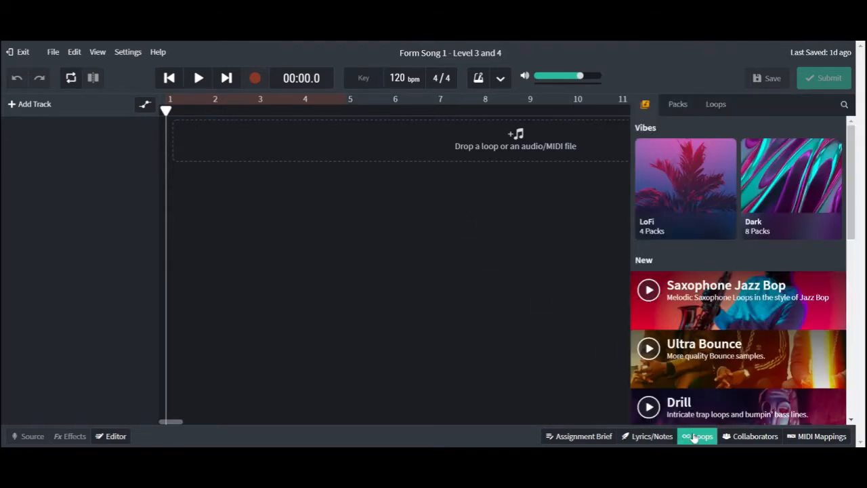
{"action": "left_click", "coordinate": [759, 108]}
{"action": "left_click", "coordinate": [843, 105]}
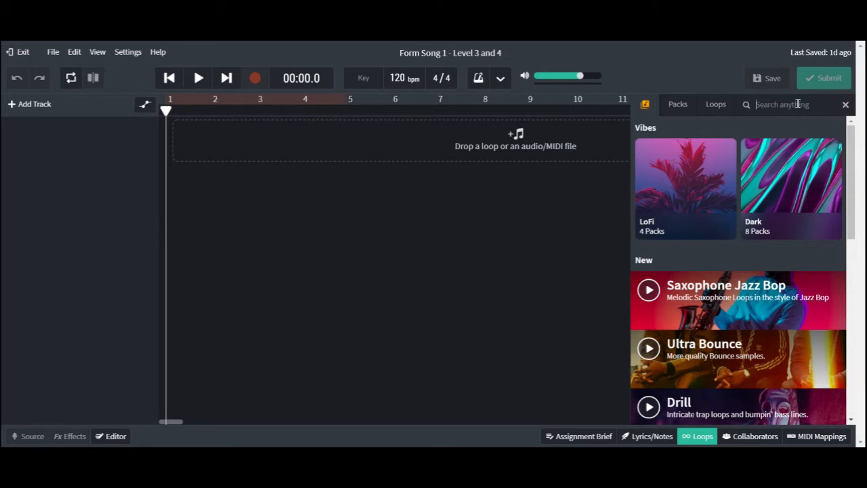
{"action": "type", "text": "funk"}
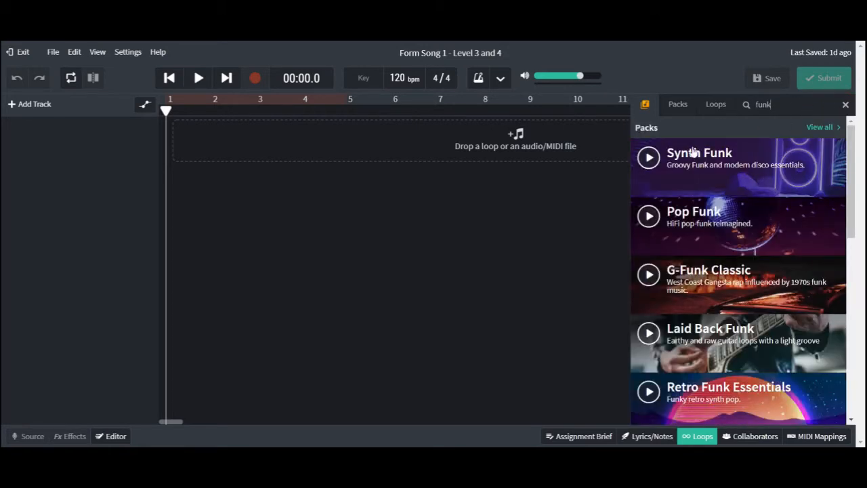
Step: Preview the Pop Funk and Retro Funk Essentials packs and open Retro Funk Essentials
{"action": "left_click", "coordinate": [652, 224]}
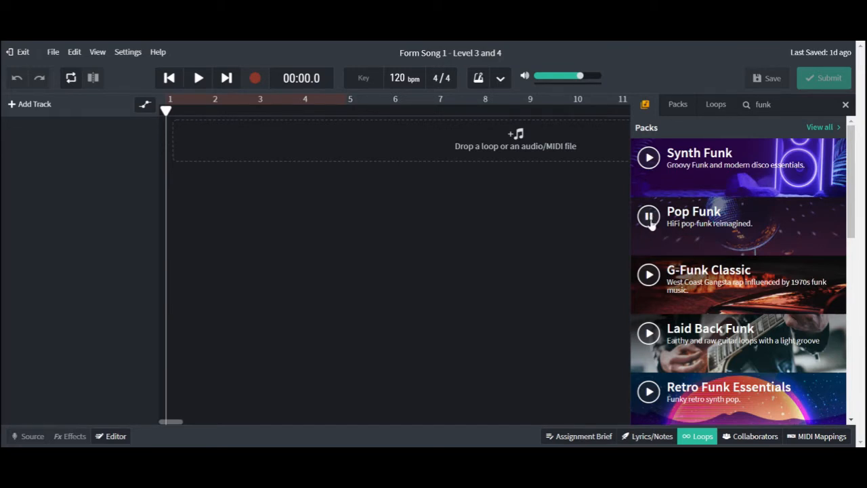
{"action": "scroll", "coordinate": [650, 224], "scroll_direction": "down", "scroll_amount": 3}
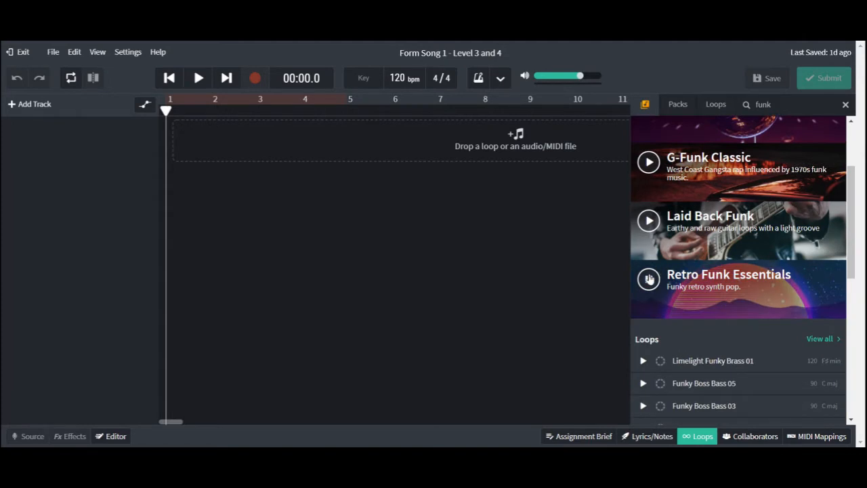
{"action": "left_click", "coordinate": [651, 280]}
{"action": "left_click", "coordinate": [761, 292]}
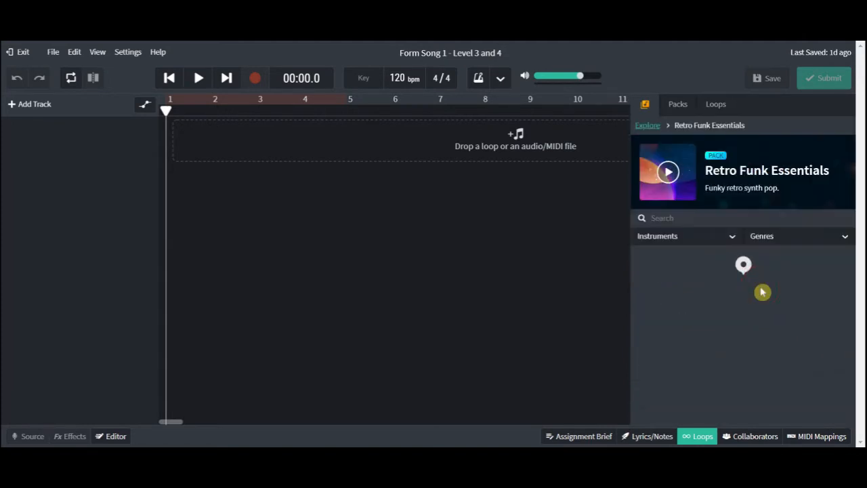
Step: Filter the Retro Funk Essentials loops to Beats and preview Dirty Jive Beat and Groovebox Beat 01
{"action": "left_click", "coordinate": [733, 237]}
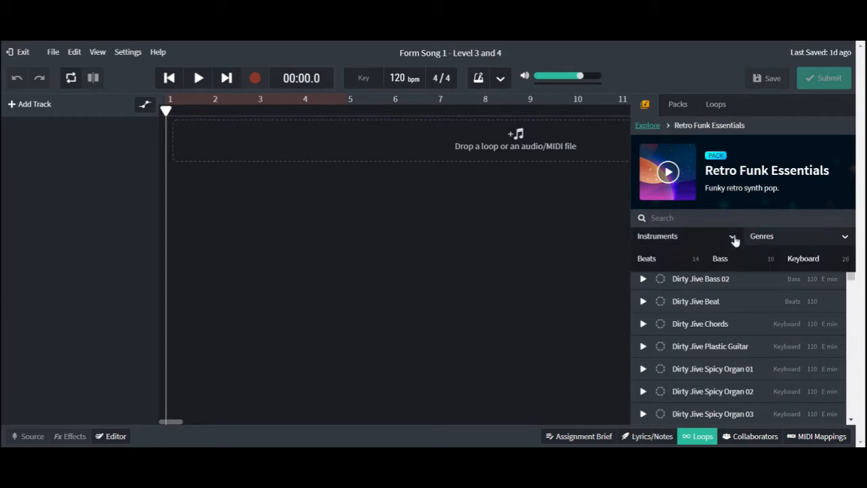
{"action": "left_click", "coordinate": [677, 266]}
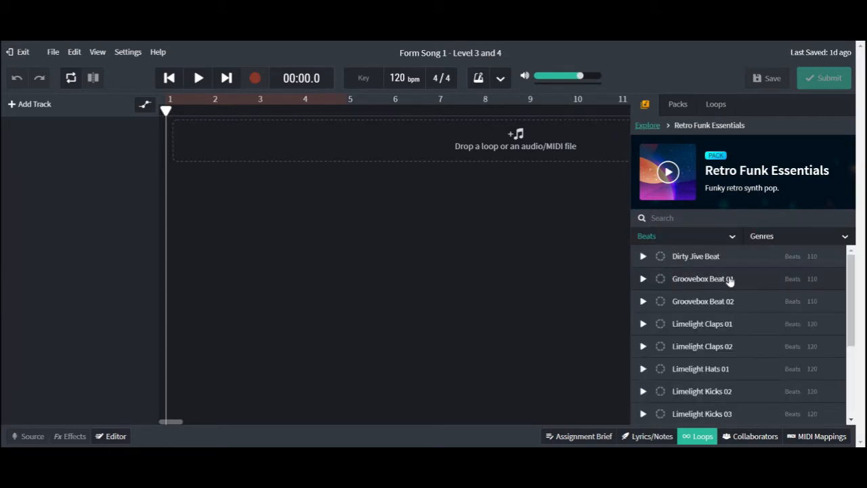
{"action": "left_click", "coordinate": [643, 257]}
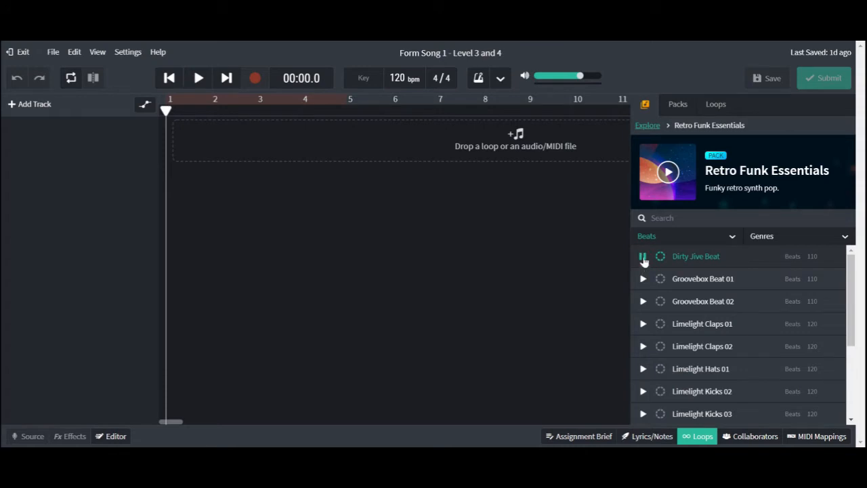
{"action": "left_click", "coordinate": [643, 256]}
{"action": "left_click", "coordinate": [644, 281]}
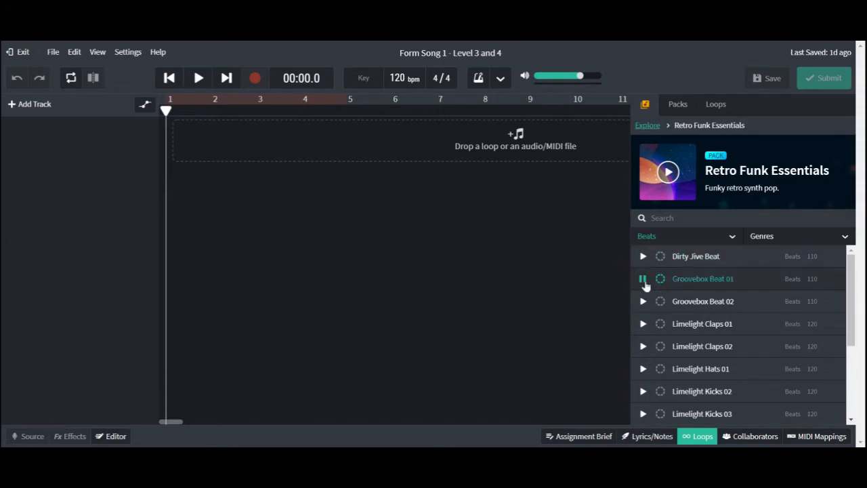
{"action": "left_click", "coordinate": [643, 279]}
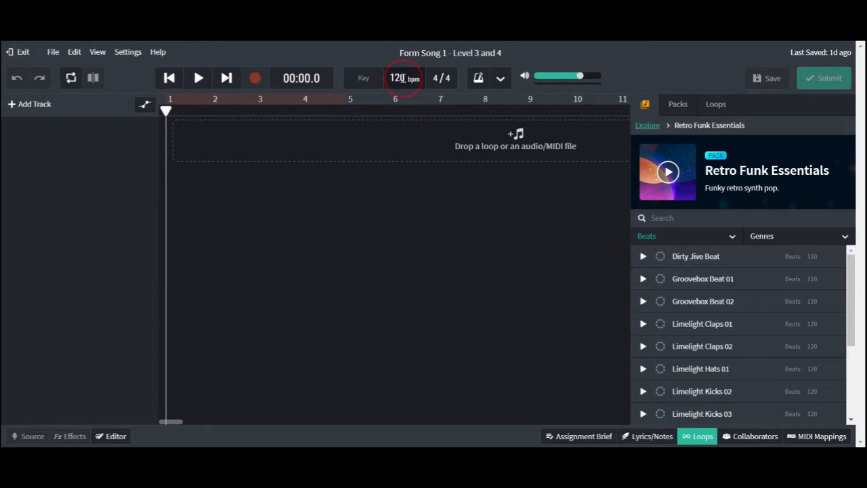
Step: Set the project tempo to 110 bpm and, after previewing Limelight Claps 01 and Limelight Hats 01, add the Groovebox Beat 01 loop
{"action": "left_click_drag", "start_coordinate": [405, 79], "coordinate": [402, 97]}
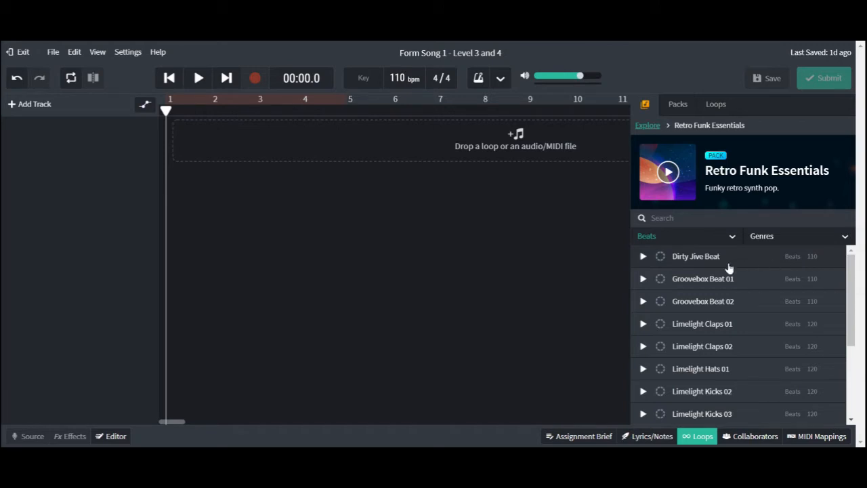
{"action": "left_click", "coordinate": [643, 324]}
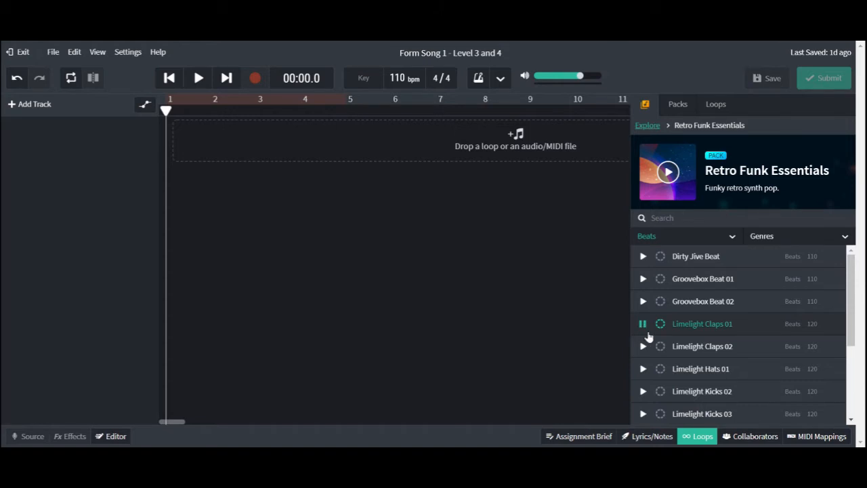
{"action": "left_click", "coordinate": [643, 368]}
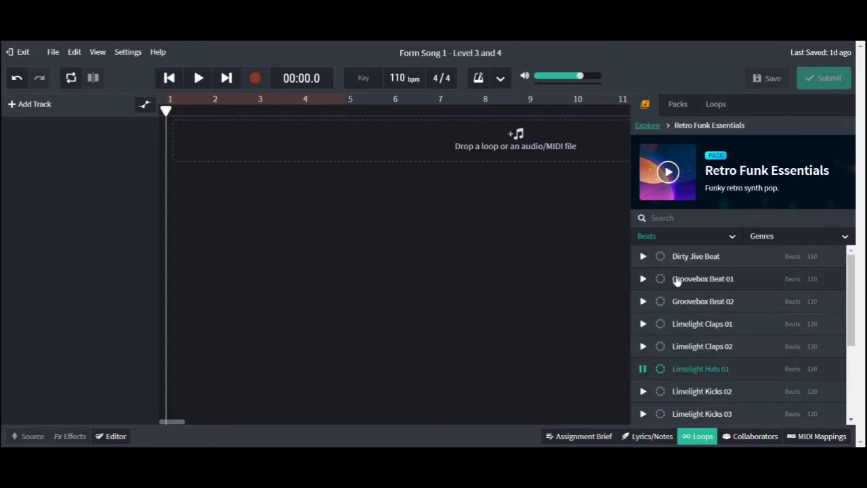
{"action": "double_click", "coordinate": [707, 283]}
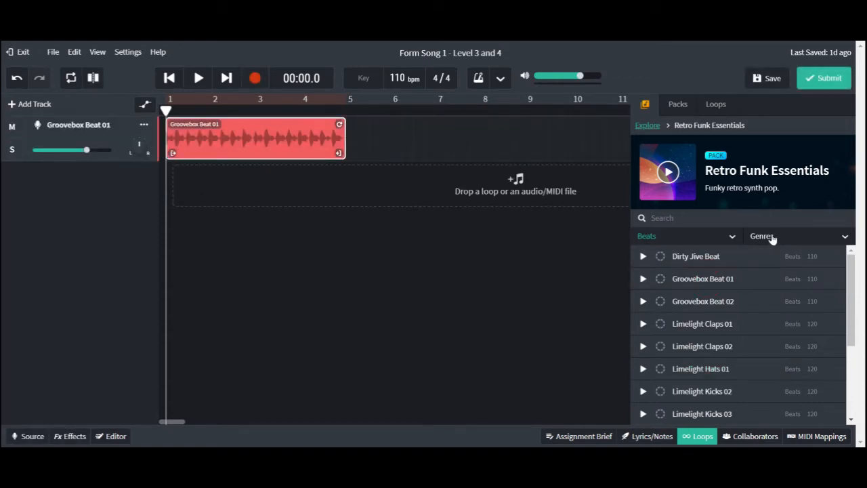
Step: Filter the pack to Bass, preview several bass loops, and add Dirty Jive Bass 01 as a new track
{"action": "left_click", "coordinate": [732, 237]}
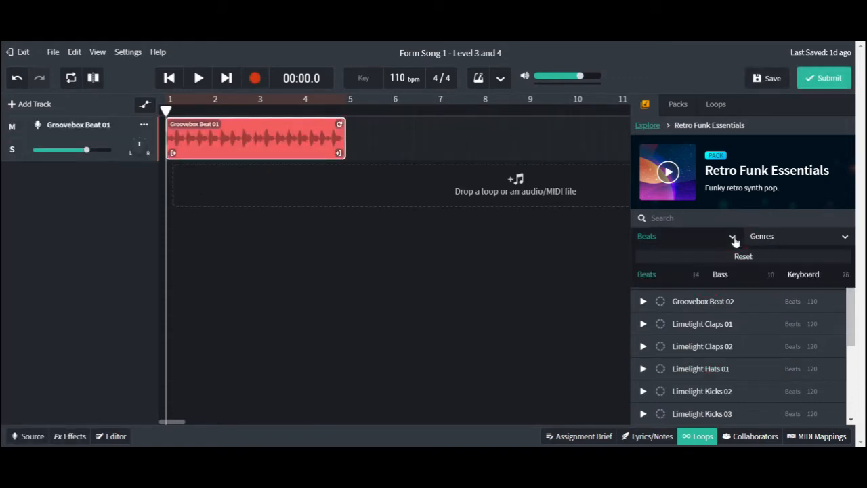
{"action": "left_click", "coordinate": [720, 275]}
{"action": "left_click", "coordinate": [642, 257]}
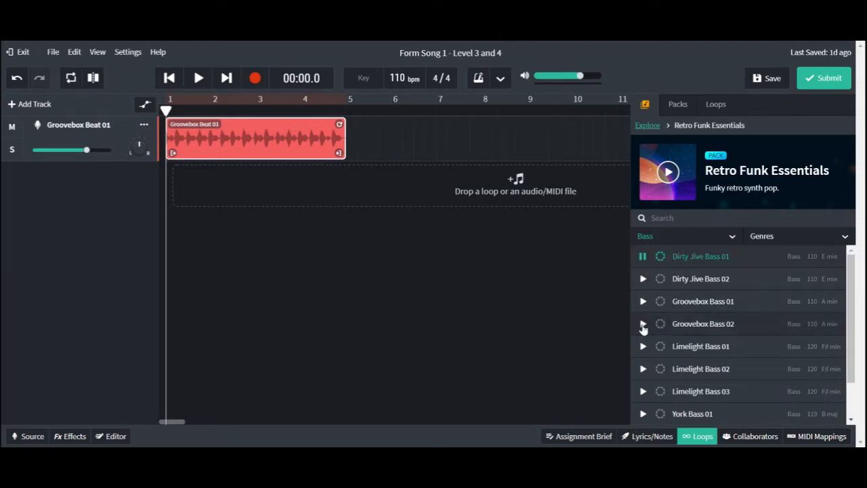
{"action": "left_click", "coordinate": [643, 392]}
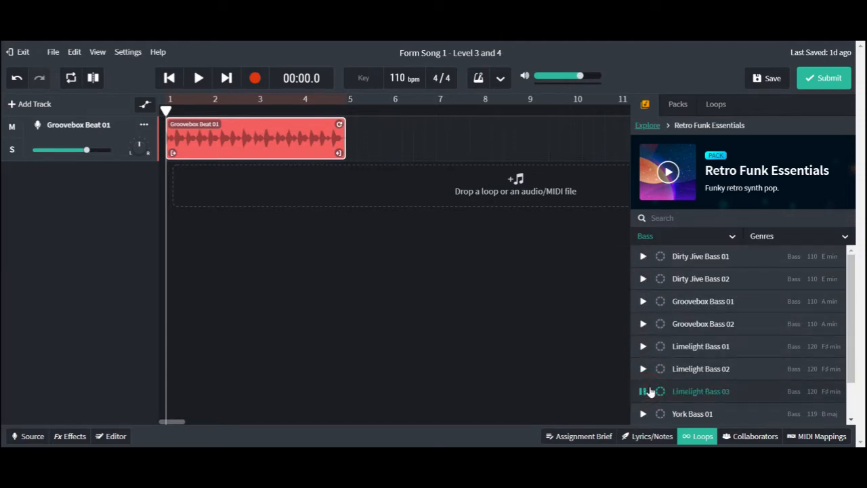
{"action": "left_click", "coordinate": [644, 347]}
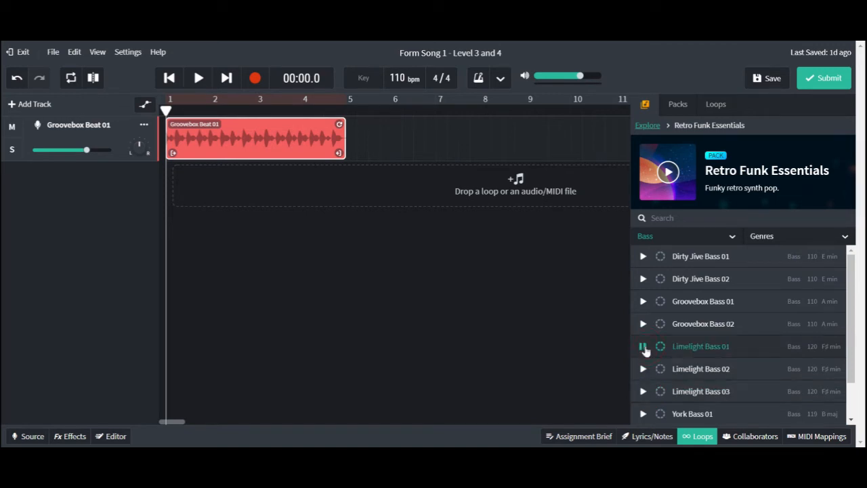
{"action": "scroll", "coordinate": [697, 350], "scroll_direction": "down", "scroll_amount": 2}
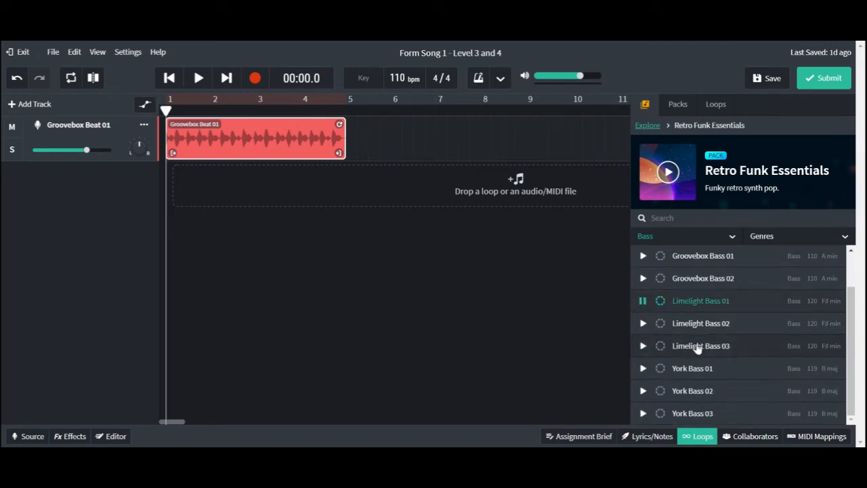
{"action": "left_click", "coordinate": [643, 391]}
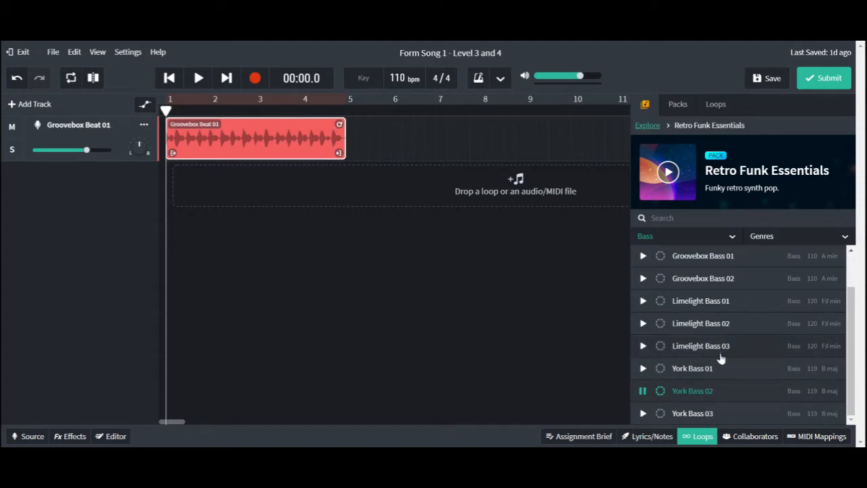
{"action": "scroll", "coordinate": [722, 362], "scroll_direction": "up", "scroll_amount": 2}
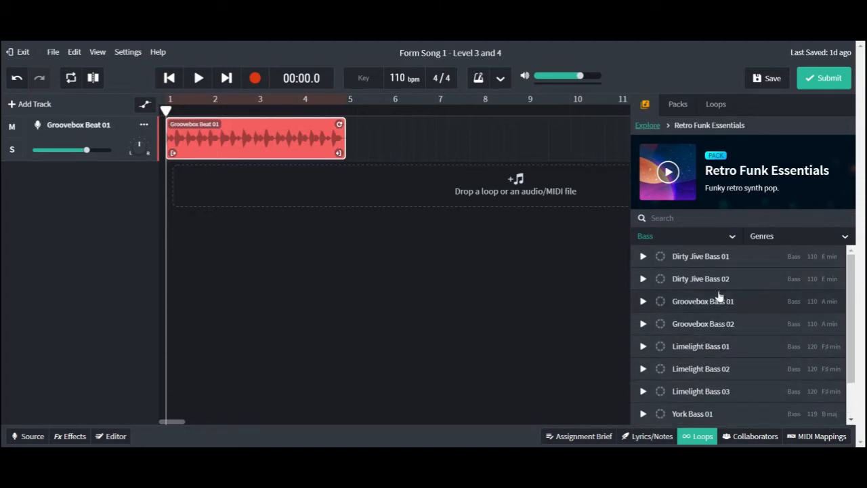
{"action": "double_click", "coordinate": [709, 256]}
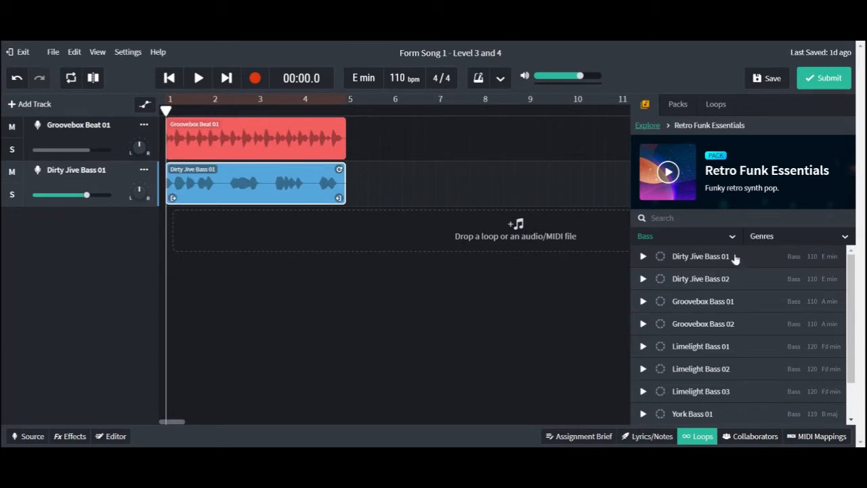
Step: Filter the pack to Keyboard, preview the Dirty Jive guitar and organ loops, and add Dirty Jive Spicy Organ 02 as a track
{"action": "left_click", "coordinate": [732, 237]}
{"action": "left_click", "coordinate": [813, 275]}
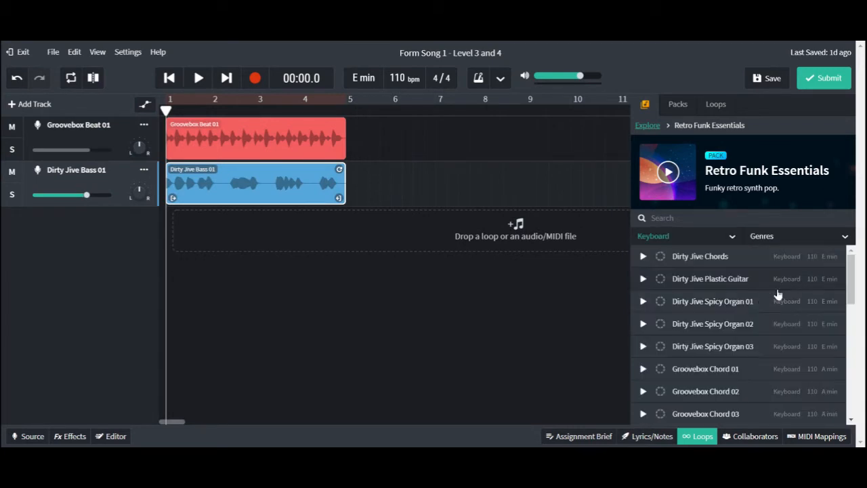
{"action": "left_click", "coordinate": [643, 279]}
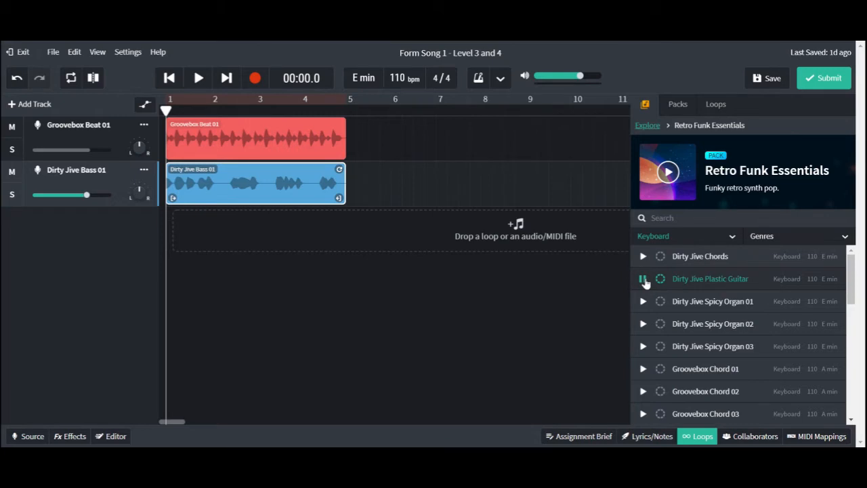
{"action": "left_click", "coordinate": [643, 324]}
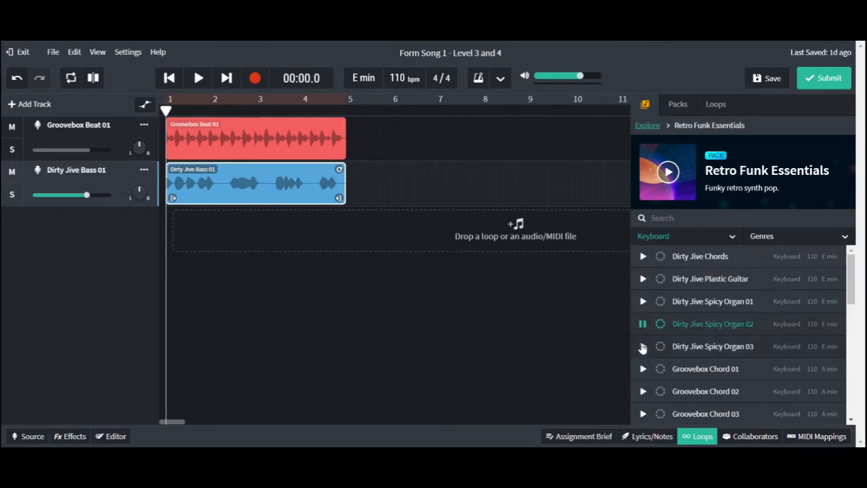
{"action": "left_click", "coordinate": [643, 346]}
{"action": "left_click", "coordinate": [643, 302]}
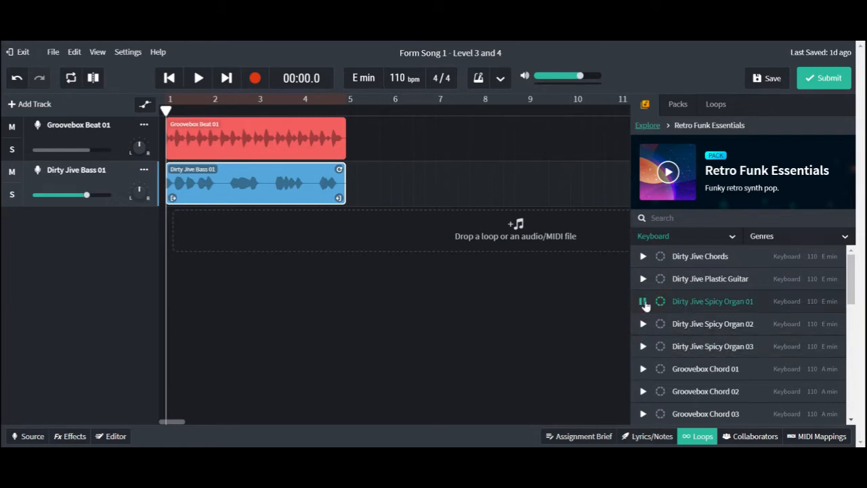
{"action": "double_click", "coordinate": [725, 332]}
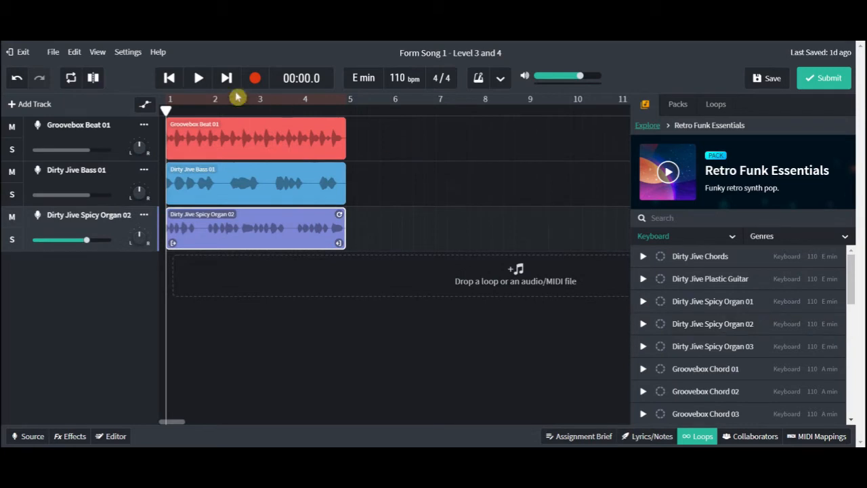
Step: Play the three loops together from the start, return to the beginning, and close the loop library
{"action": "left_click", "coordinate": [198, 78]}
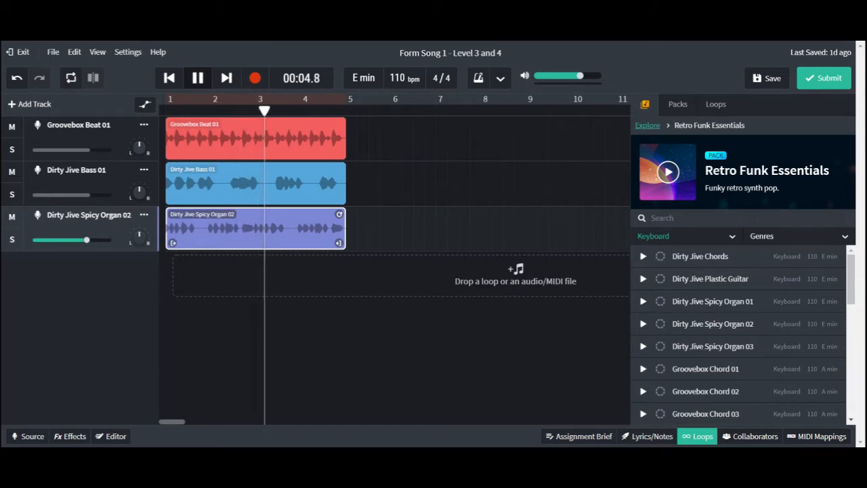
{"action": "left_click", "coordinate": [172, 79]}
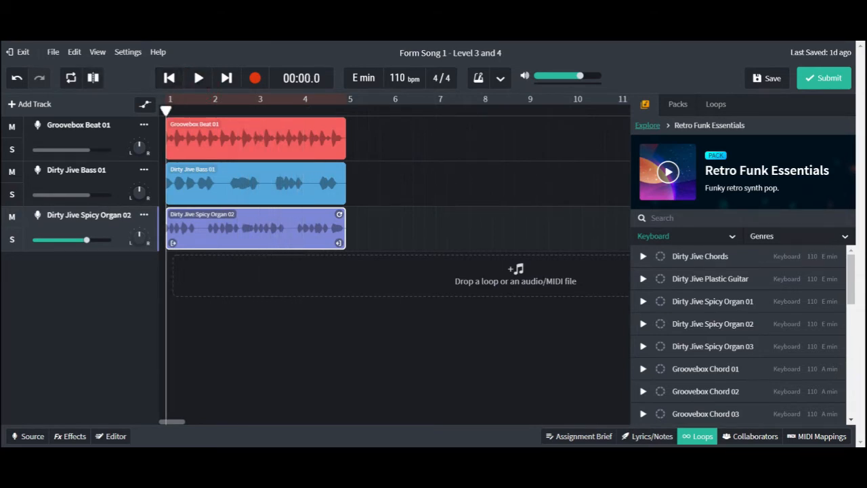
{"action": "left_click", "coordinate": [700, 436]}
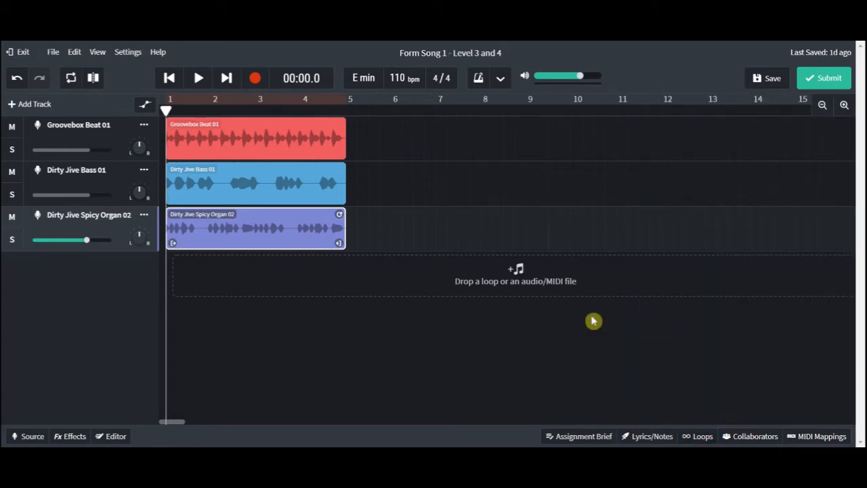
Step: Loop the Groovebox Beat 01, Dirty Jive Bass 01 and Dirty Jive Spicy Organ 02 regions out to bar 9
{"action": "left_click", "coordinate": [333, 125]}
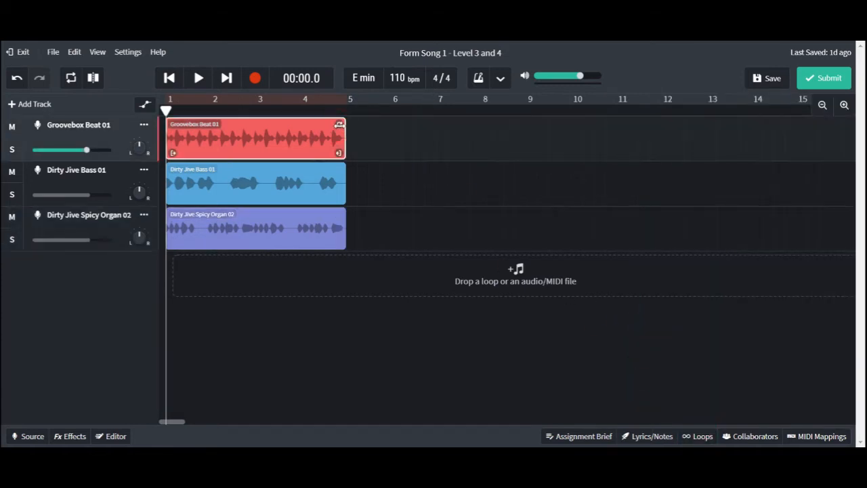
{"action": "left_click_drag", "start_coordinate": [338, 125], "coordinate": [518, 133]}
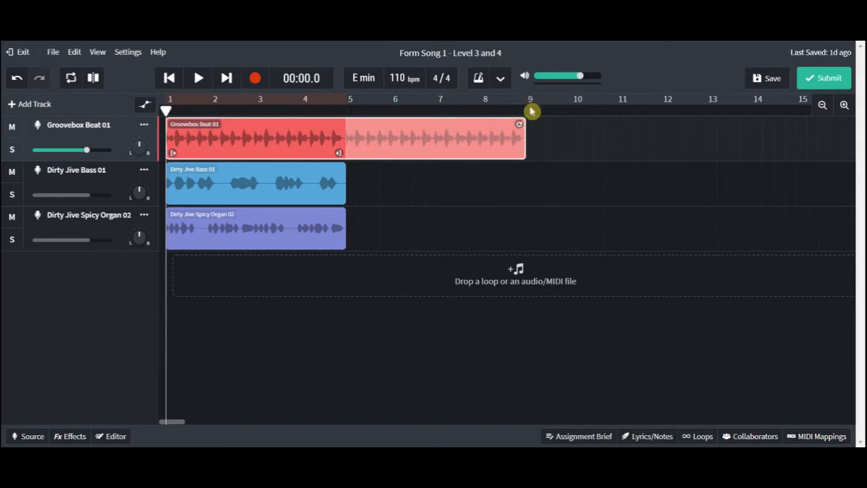
{"action": "left_click_drag", "start_coordinate": [343, 170], "coordinate": [519, 176]}
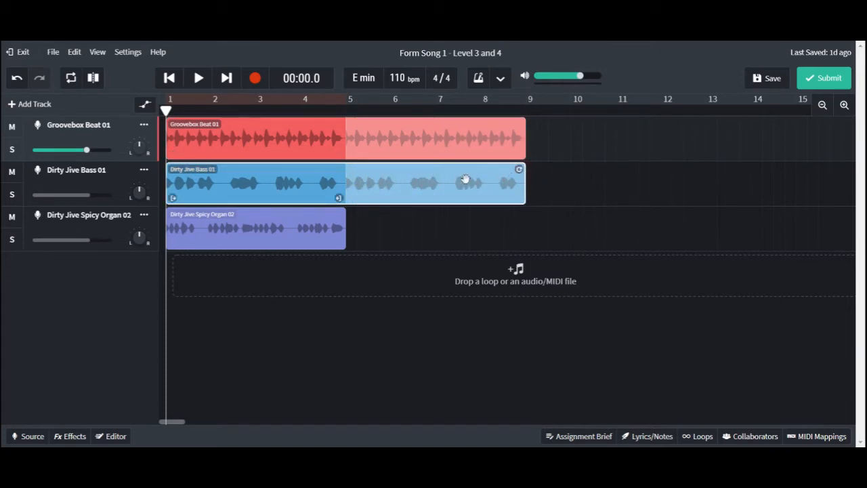
{"action": "left_click_drag", "start_coordinate": [343, 216], "coordinate": [519, 213]}
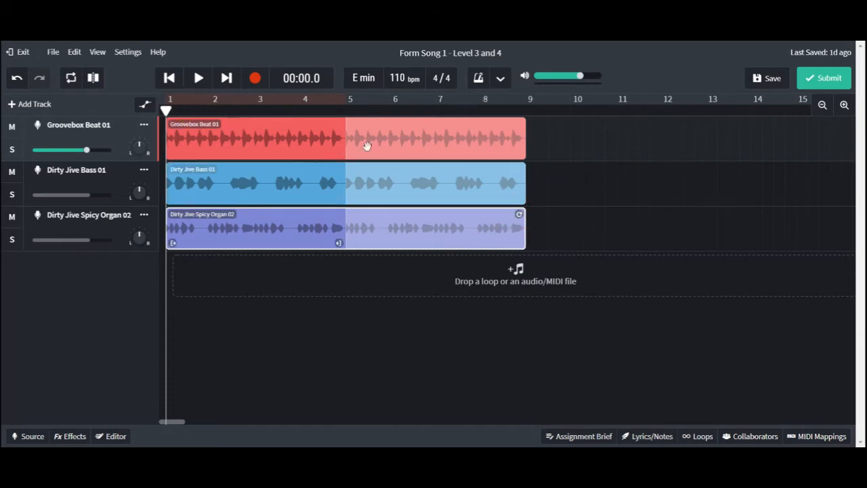
Step: Search the loop packs for "rock", preview some of the packs, and open the Melodic Metal pack
{"action": "left_click", "coordinate": [821, 106]}
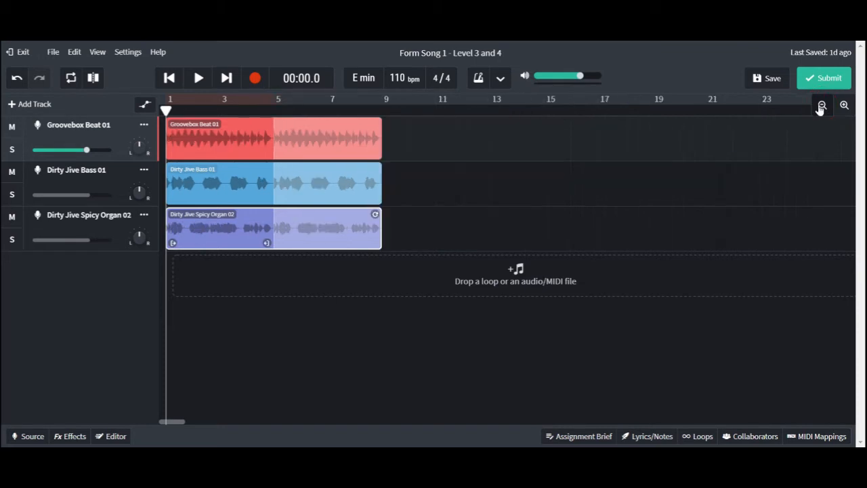
{"action": "left_click", "coordinate": [821, 106]}
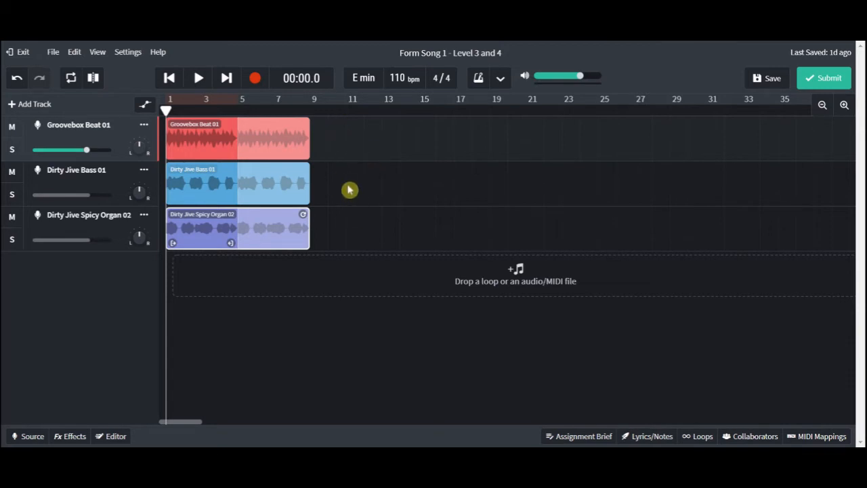
{"action": "left_click", "coordinate": [698, 436]}
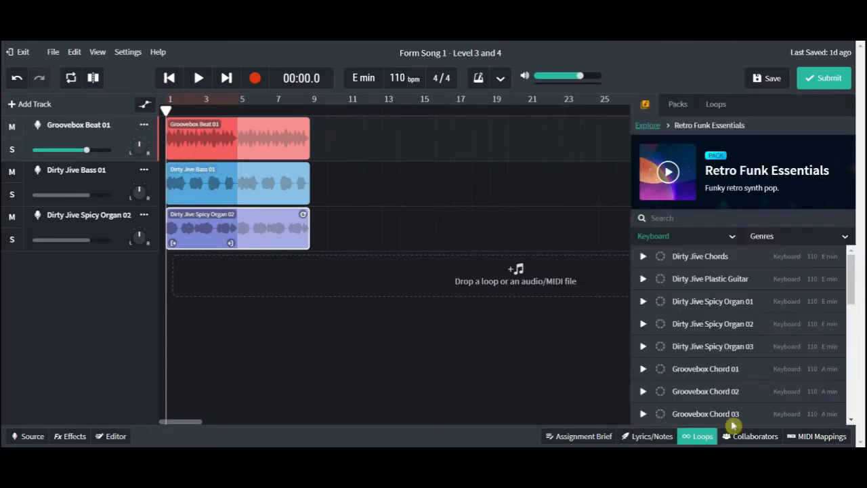
{"action": "left_click", "coordinate": [799, 108]}
{"action": "left_click", "coordinate": [675, 107]}
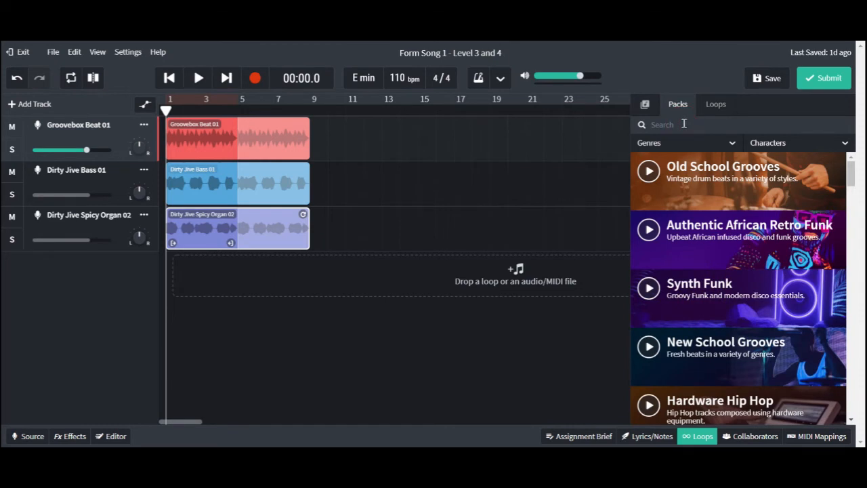
{"action": "type", "text": "rock"}
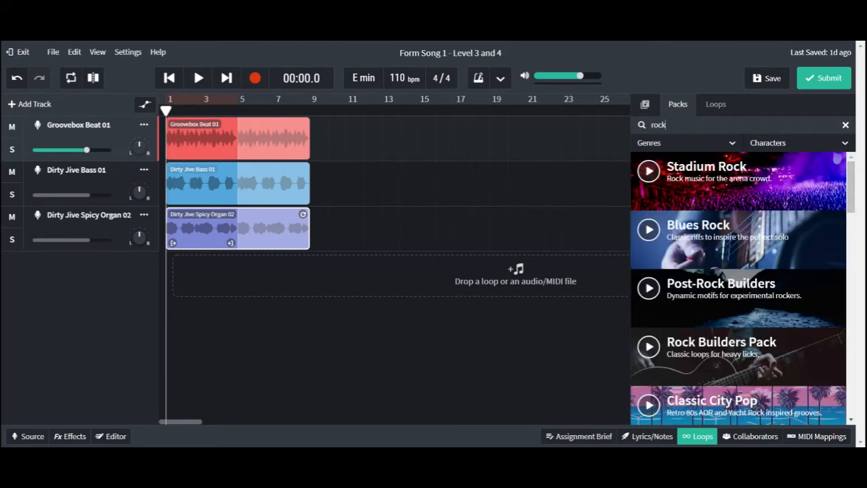
{"action": "scroll", "coordinate": [753, 194], "scroll_direction": "down", "scroll_amount": 5}
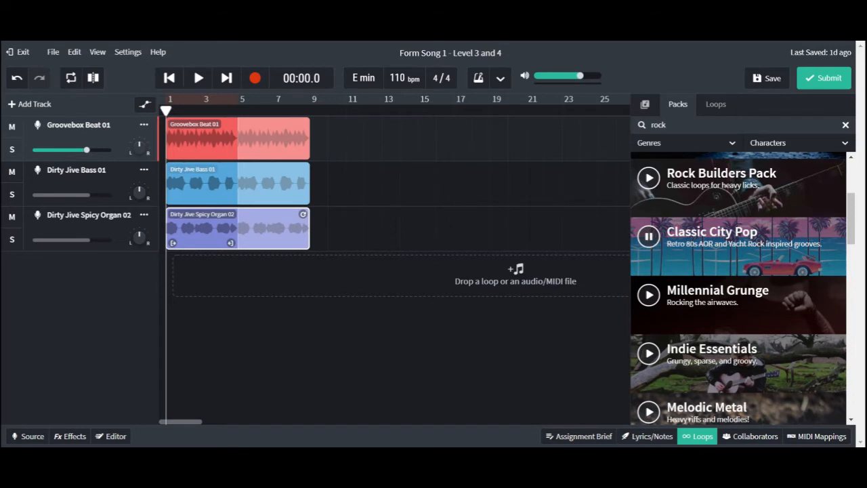
{"action": "scroll", "coordinate": [681, 302], "scroll_direction": "down", "scroll_amount": 3}
{"action": "left_click", "coordinate": [650, 301]}
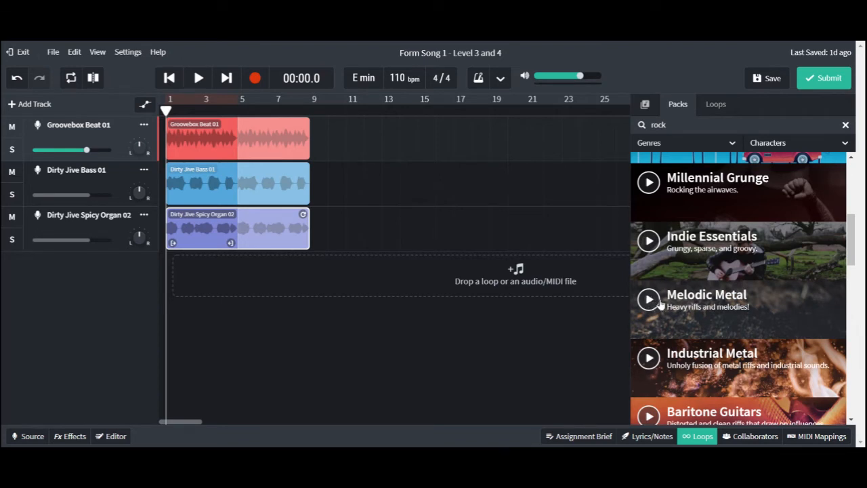
{"action": "left_click", "coordinate": [763, 309]}
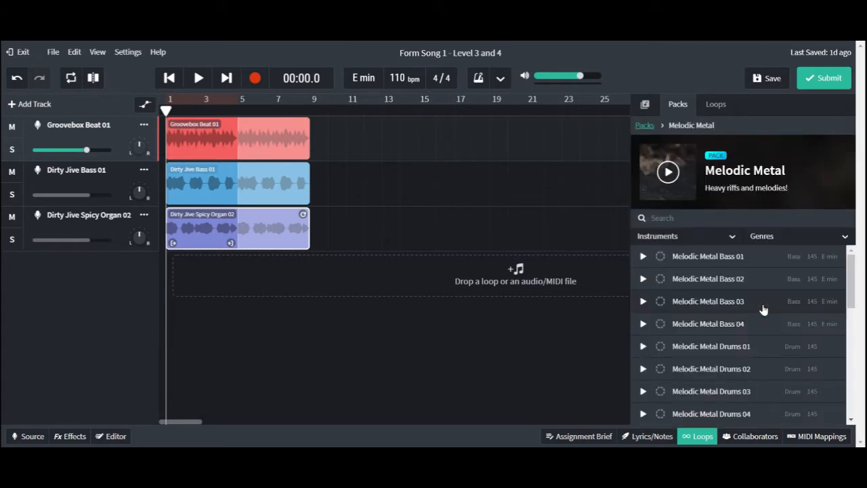
Step: Filter the pack to Drum, preview Melodic Metal Drums 02 and 03, and add Melodic Metal Drums 02 as a track
{"action": "left_click", "coordinate": [733, 237]}
{"action": "left_click", "coordinate": [821, 259]}
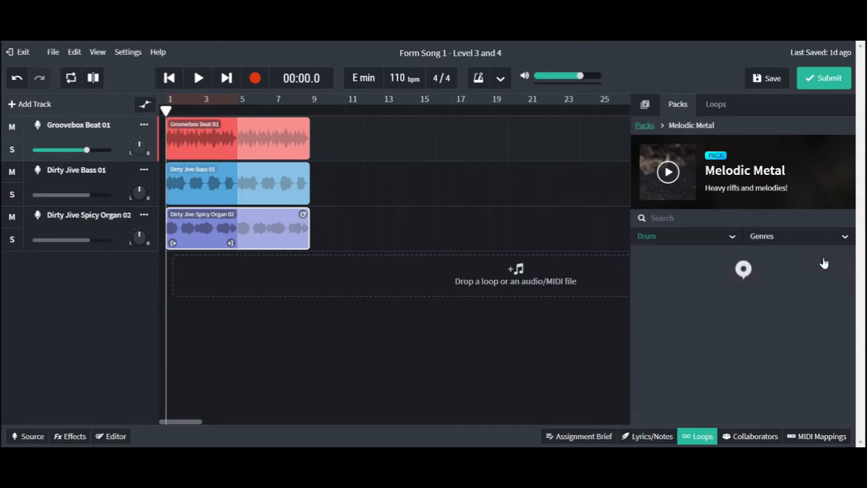
{"action": "left_click", "coordinate": [644, 279]}
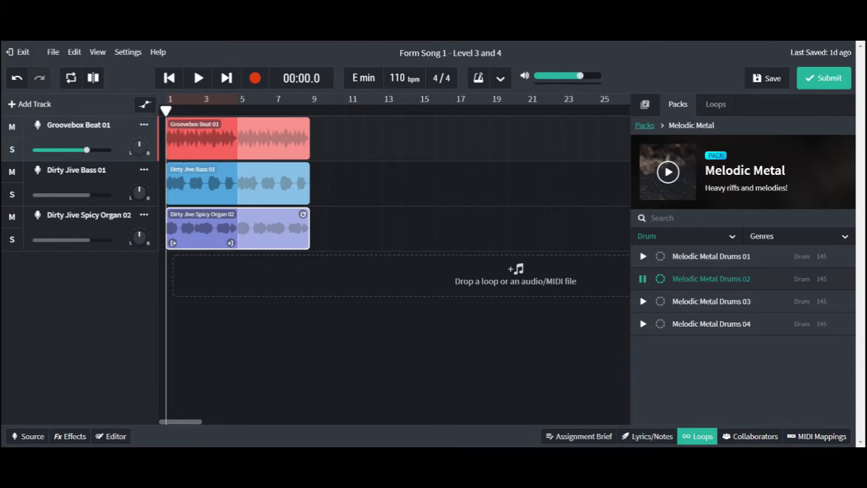
{"action": "left_click", "coordinate": [643, 301]}
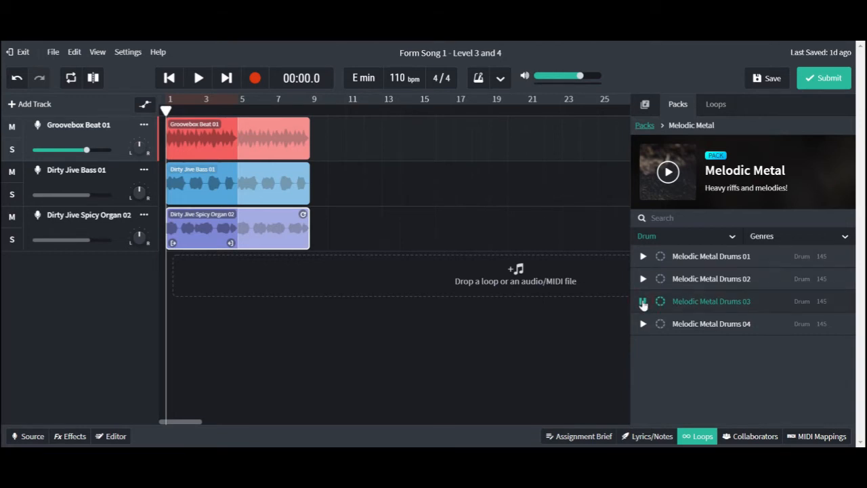
{"action": "double_click", "coordinate": [712, 279]}
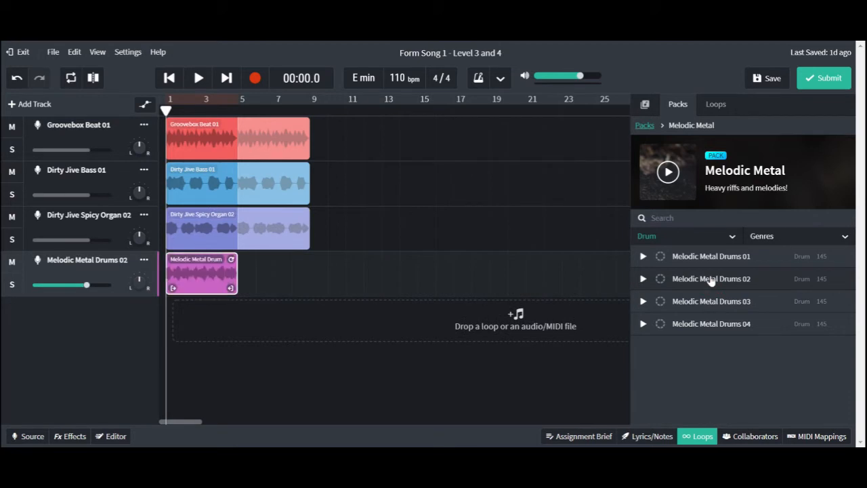
Step: Filter the pack to Bass, preview Melodic Metal Bass 02, and add it as a new track
{"action": "left_click", "coordinate": [731, 236]}
{"action": "left_click", "coordinate": [647, 276]}
{"action": "left_click", "coordinate": [643, 279]}
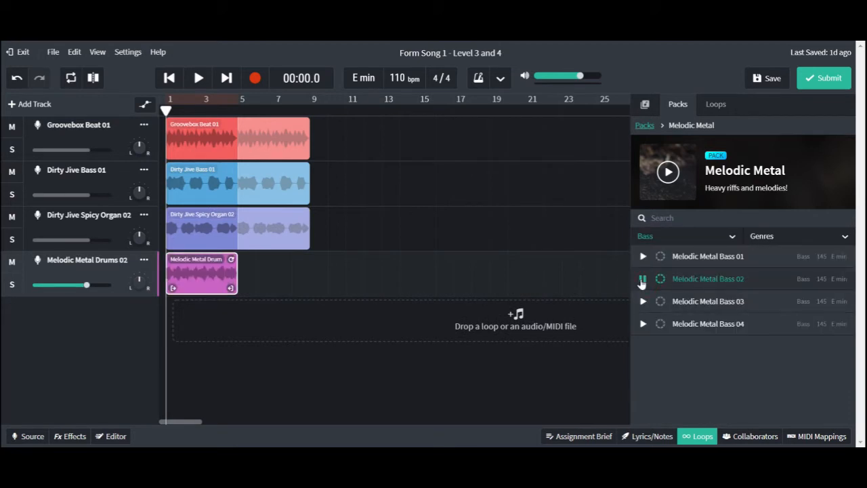
{"action": "double_click", "coordinate": [711, 279]}
Step: Filter the pack to Guitar, compare Melodic Metal Lead 03 with Rhythm Guitar 02, add Lead 03 as a track, and close the loop library
{"action": "left_click", "coordinate": [732, 236]}
{"action": "left_click", "coordinate": [745, 278]}
{"action": "left_click", "coordinate": [643, 301]}
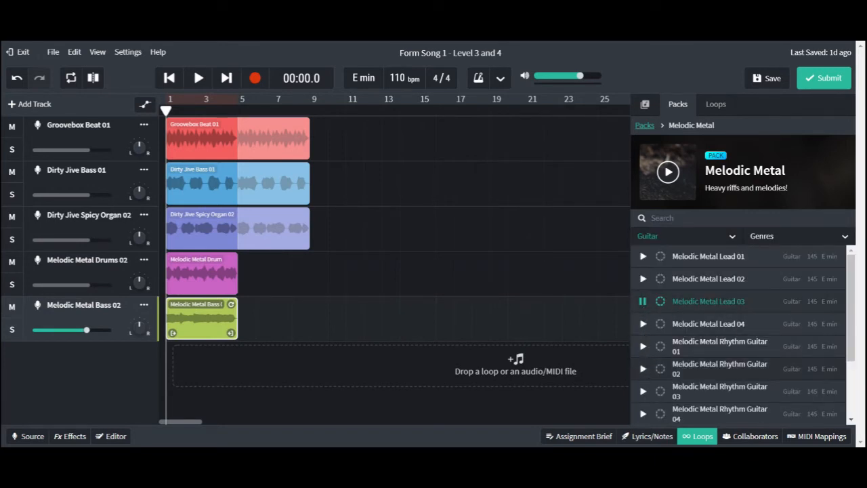
{"action": "left_click", "coordinate": [643, 368]}
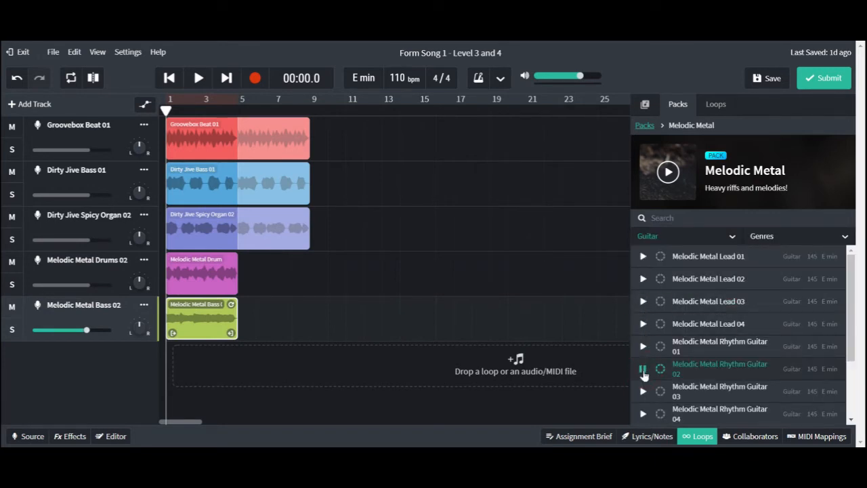
{"action": "left_click", "coordinate": [643, 301]}
{"action": "double_click", "coordinate": [723, 302]}
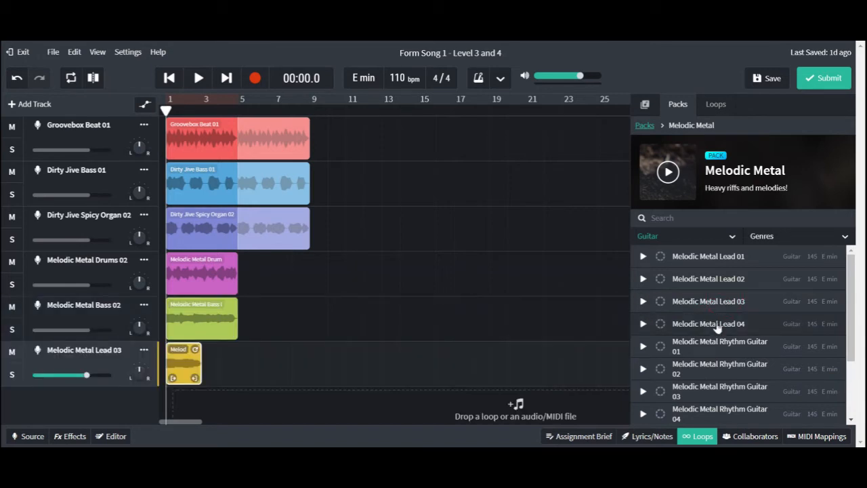
{"action": "left_click", "coordinate": [703, 436]}
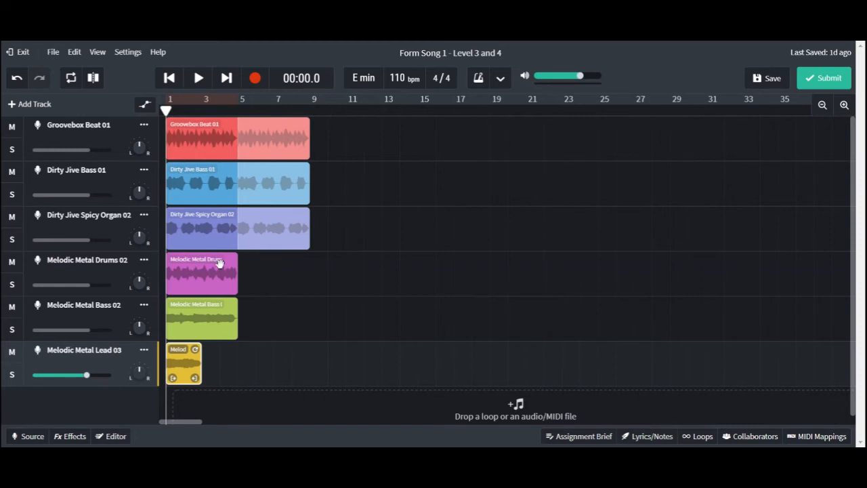
Step: Move the Melodic Metal drums, bass and lead regions so that they start at bar 9
{"action": "left_click_drag", "start_coordinate": [200, 271], "coordinate": [346, 273]}
{"action": "left_click_drag", "start_coordinate": [205, 308], "coordinate": [349, 314]}
{"action": "left_click_drag", "start_coordinate": [188, 352], "coordinate": [338, 357]}
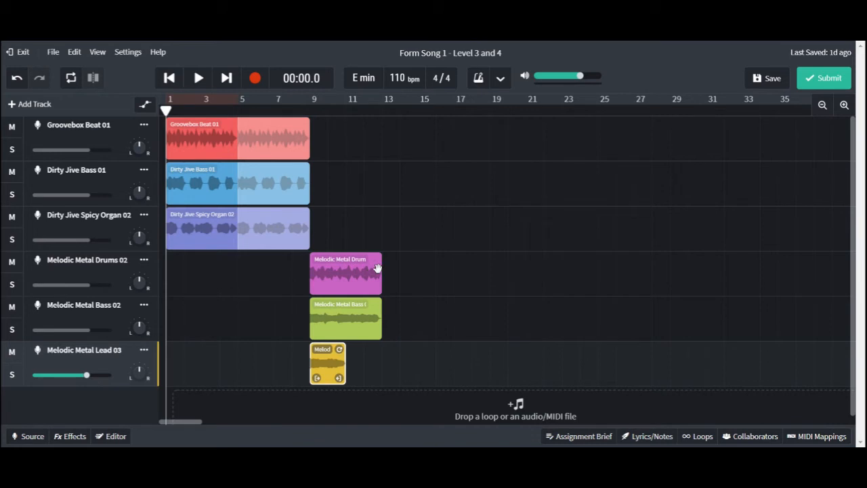
Step: Loop the Melodic Metal Drums 02, Bass 02 and Lead 03 regions out to bar 17
{"action": "left_click_drag", "start_coordinate": [380, 262], "coordinate": [453, 260]}
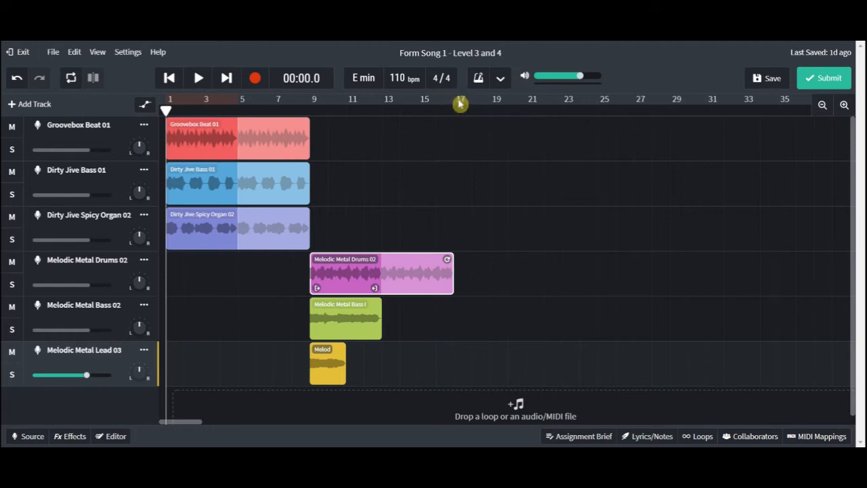
{"action": "left_click_drag", "start_coordinate": [375, 306], "coordinate": [447, 306]}
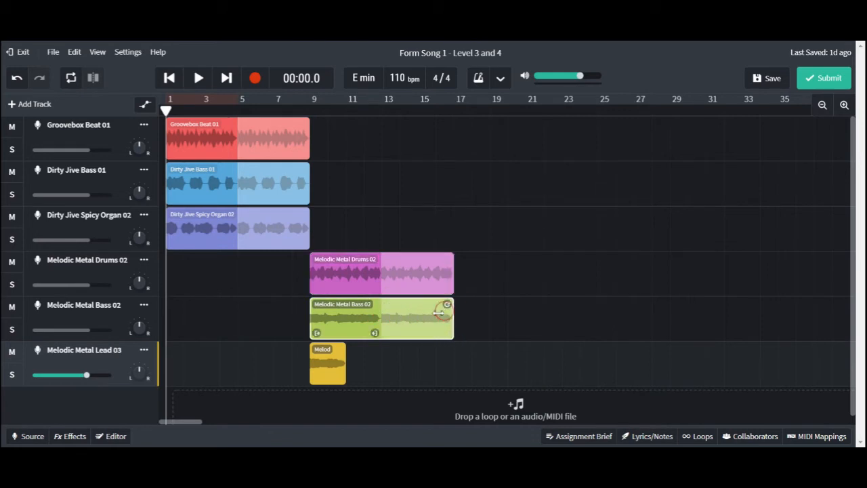
{"action": "left_click", "coordinate": [344, 352]}
{"action": "left_click_drag", "start_coordinate": [339, 350], "coordinate": [448, 351]}
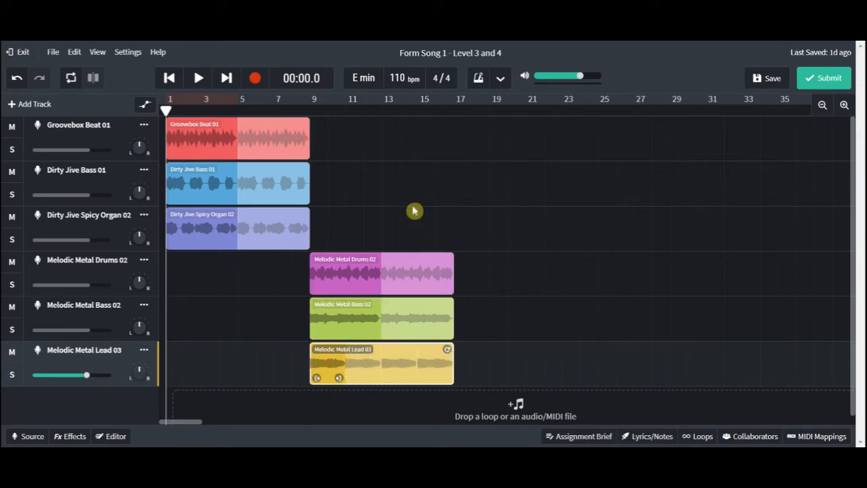
Step: Play the Melodic Metal section from bar 9, replay the opening section briefly, and return the playhead to the start
{"action": "left_click_drag", "start_coordinate": [166, 109], "coordinate": [310, 108]}
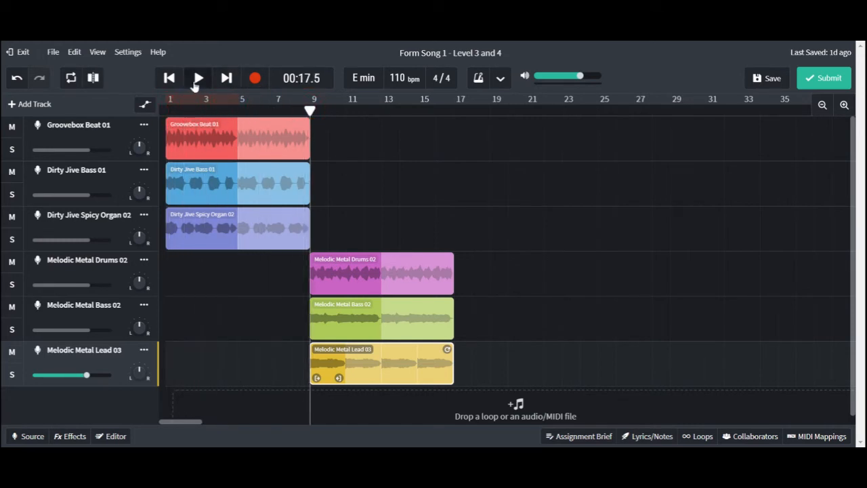
{"action": "left_click", "coordinate": [198, 79]}
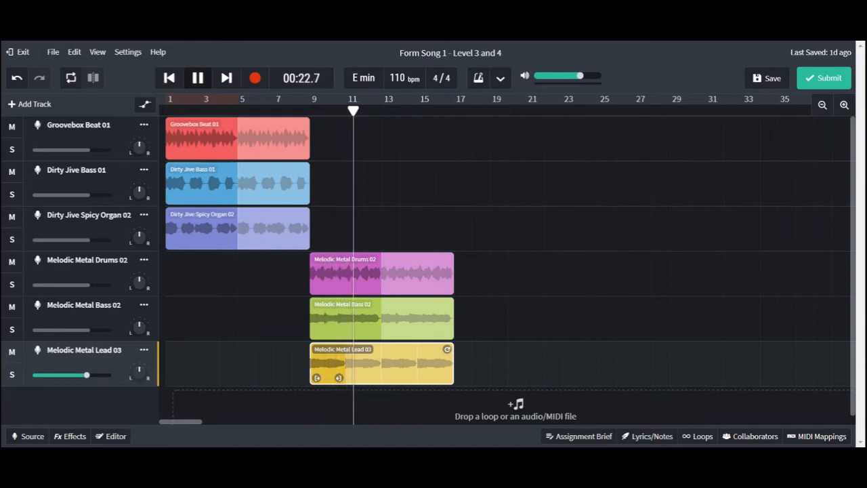
{"action": "left_click", "coordinate": [340, 98]}
{"action": "left_click_drag", "start_coordinate": [371, 110], "coordinate": [156, 104]}
{"action": "left_click", "coordinate": [198, 78]}
{"action": "left_click", "coordinate": [197, 79]}
{"action": "left_click", "coordinate": [185, 110]}
{"action": "left_click_drag", "start_coordinate": [183, 112], "coordinate": [164, 117]}
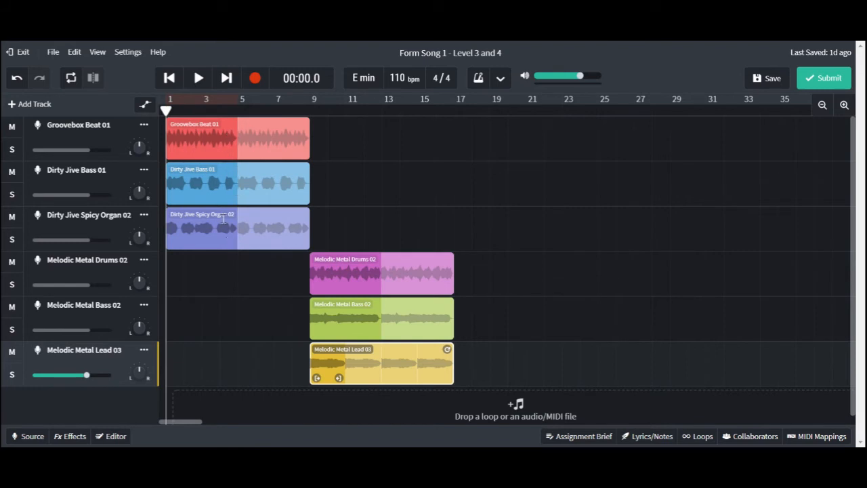
Step: Copy the looped Groovebox Beat 01 region and paste it on its own track at bar 17
{"action": "left_click_drag", "start_coordinate": [166, 110], "coordinate": [453, 124]}
{"action": "left_click", "coordinate": [453, 134]}
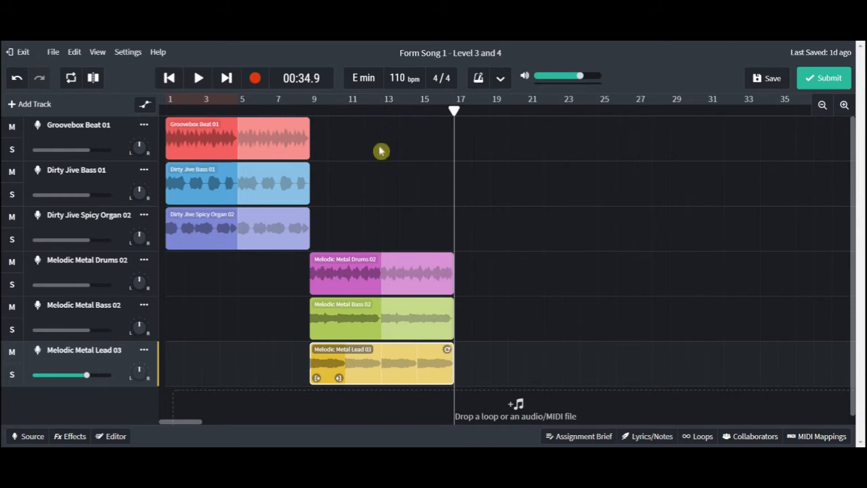
{"action": "left_click", "coordinate": [246, 141]}
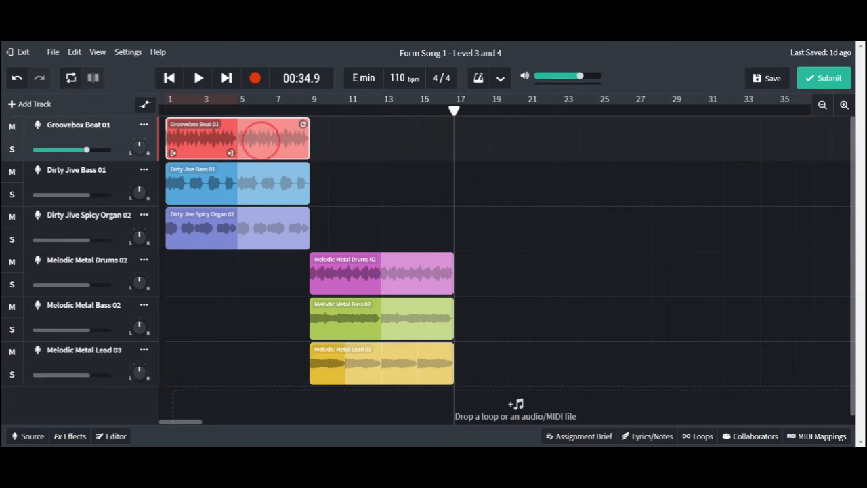
{"action": "right_click", "coordinate": [259, 140]}
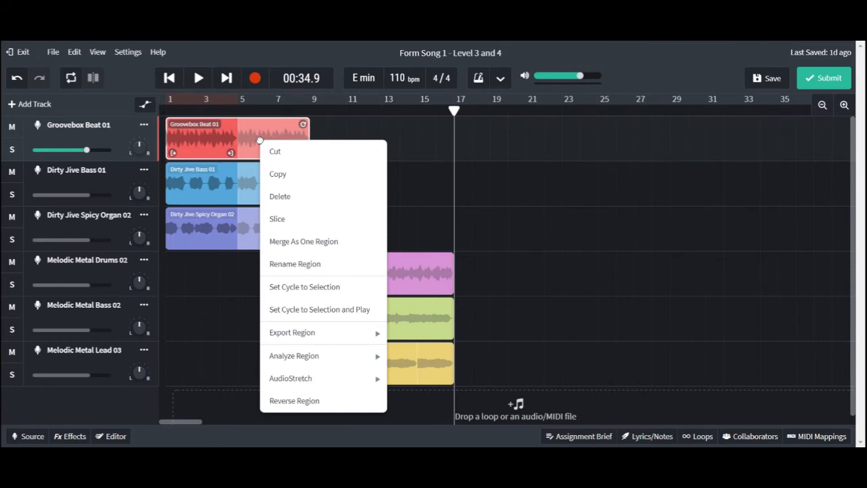
{"action": "left_click", "coordinate": [291, 174]}
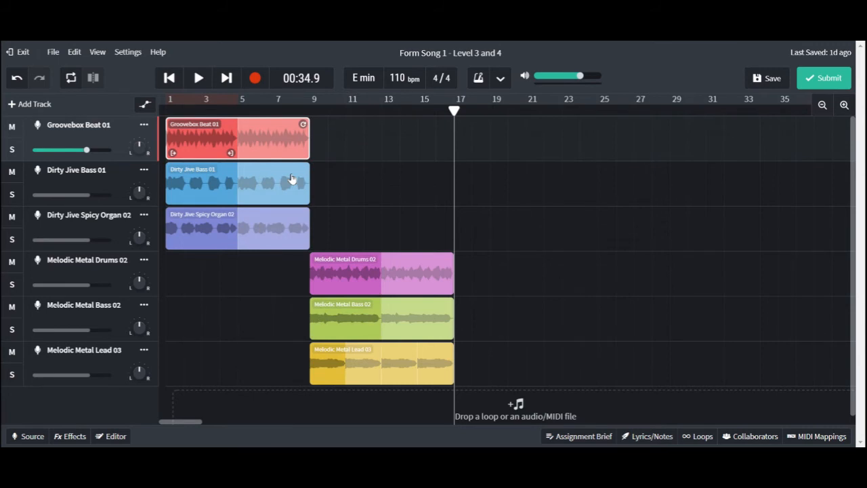
{"action": "right_click", "coordinate": [466, 138]}
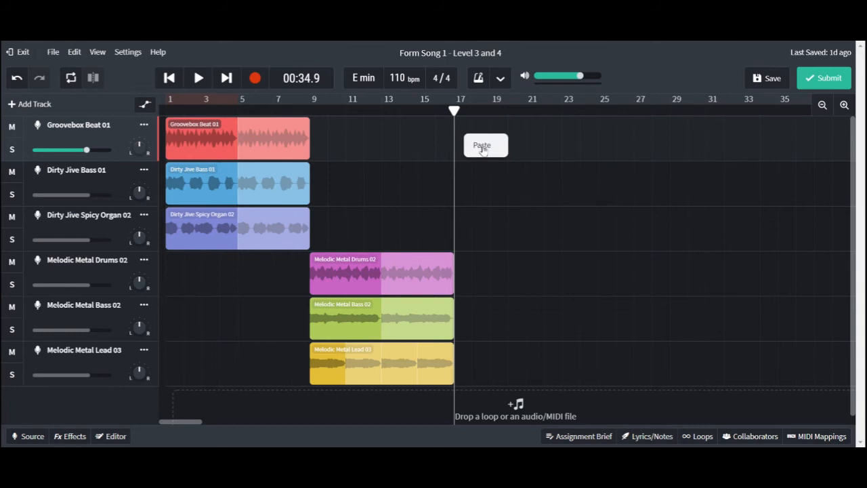
{"action": "left_click", "coordinate": [482, 146]}
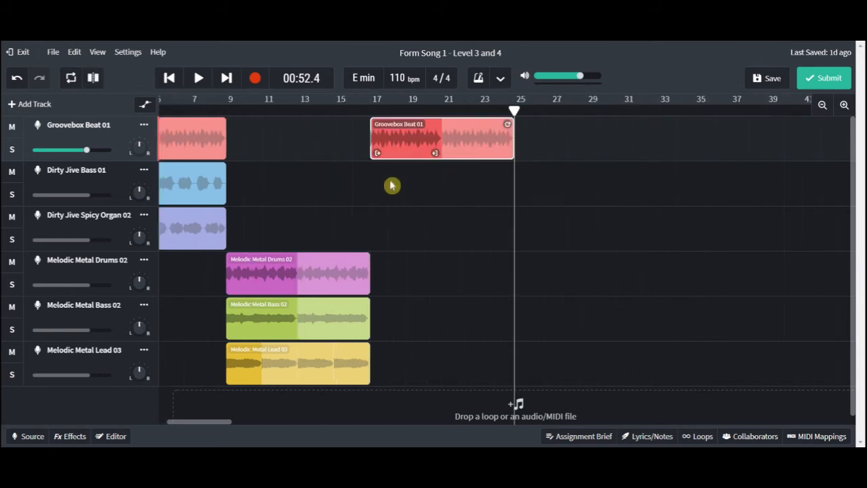
Step: Copy the looped Dirty Jive Bass 01 region and paste it on its own track at bar 17
{"action": "left_click_drag", "start_coordinate": [515, 110], "coordinate": [370, 110]}
{"action": "left_click", "coordinate": [192, 184]}
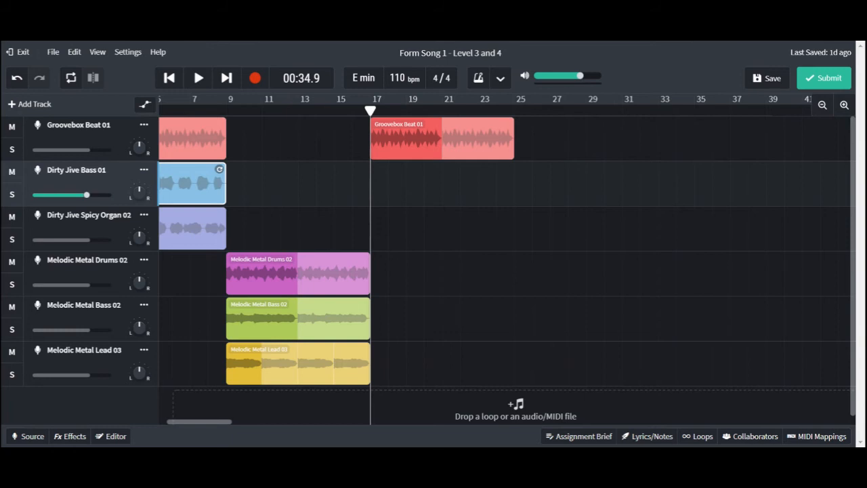
{"action": "left_click", "coordinate": [385, 186]}
{"action": "key", "text": "ctrl+v"}
Step: Copy the looped Dirty Jive Spicy Organ 02 region and paste it on its own track at bar 17
{"action": "left_click_drag", "start_coordinate": [515, 111], "coordinate": [370, 110]}
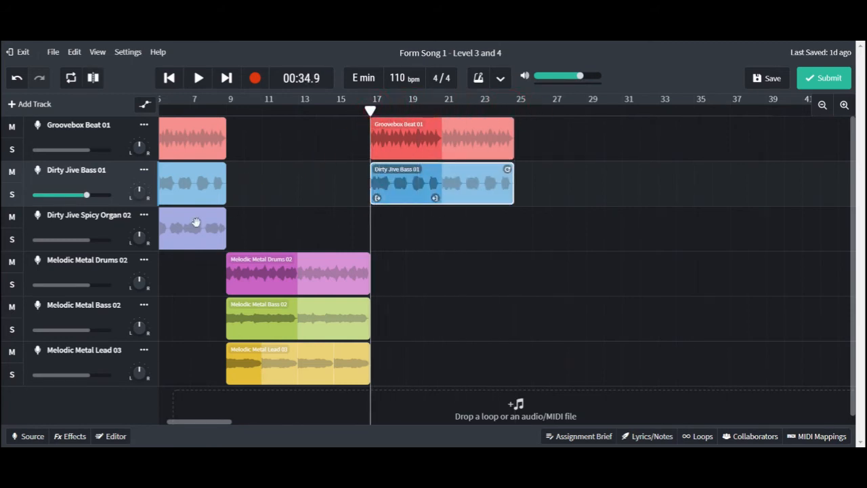
{"action": "right_click", "coordinate": [183, 226]}
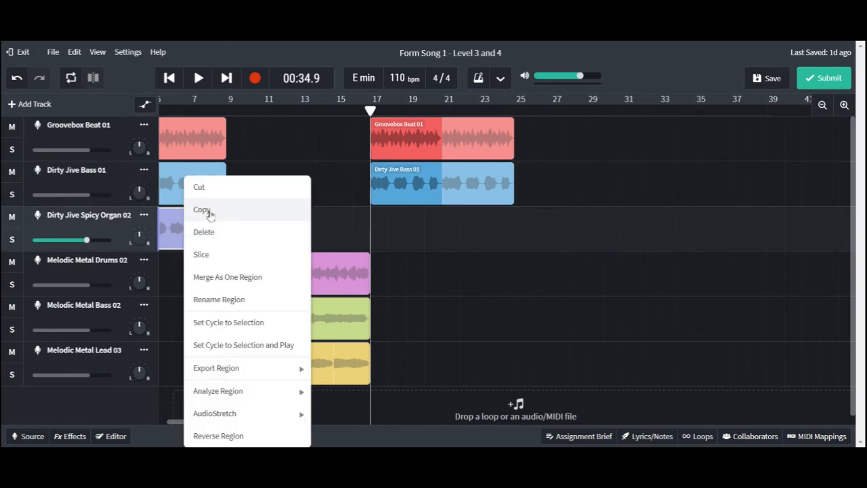
{"action": "left_click", "coordinate": [210, 212]}
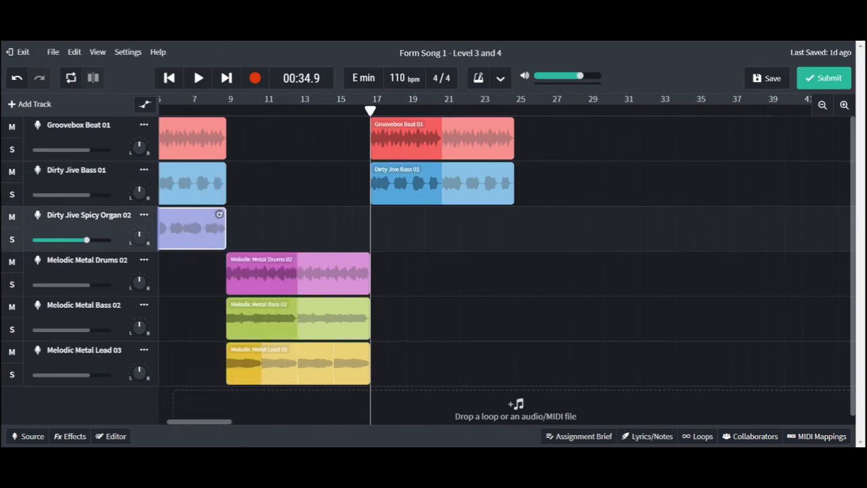
{"action": "right_click", "coordinate": [391, 226]}
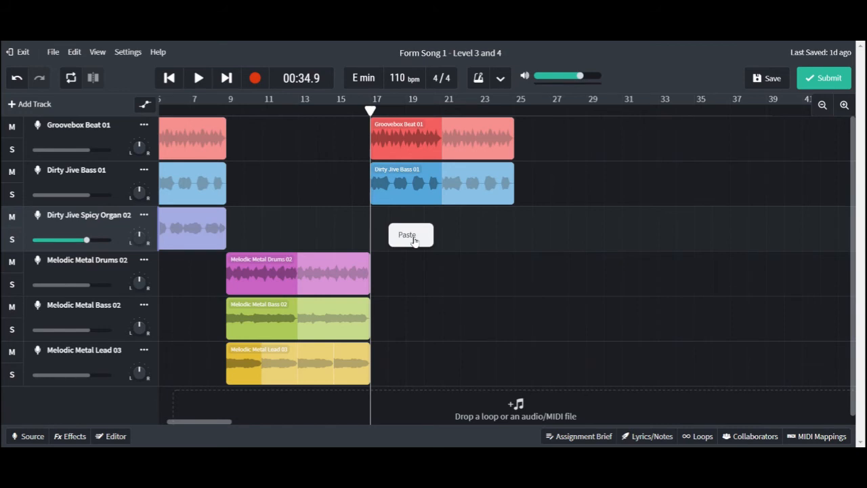
{"action": "left_click", "coordinate": [411, 236]}
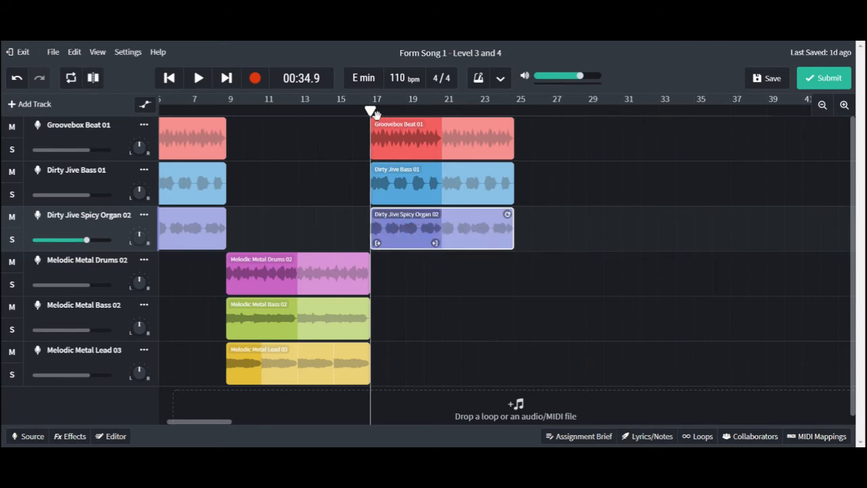
Step: Play short samples of the song from bar 1, bar 9 and bar 17, and return the playhead to the start
{"action": "left_click", "coordinate": [170, 79]}
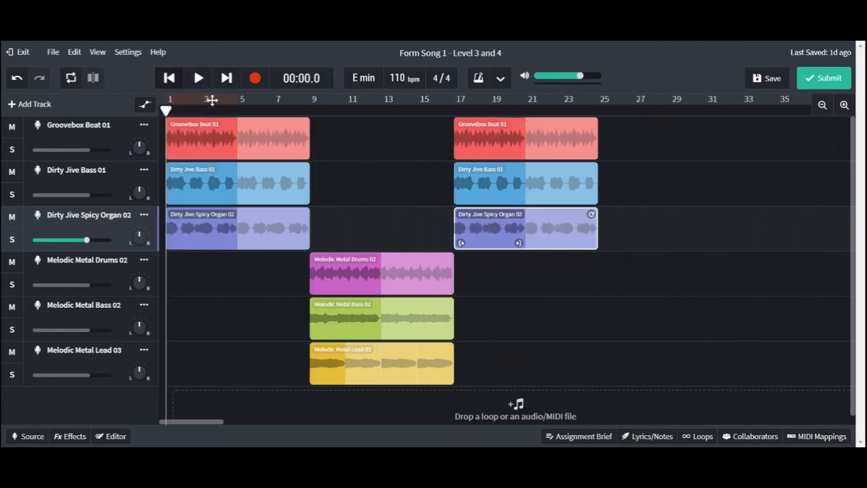
{"action": "left_click", "coordinate": [199, 79]}
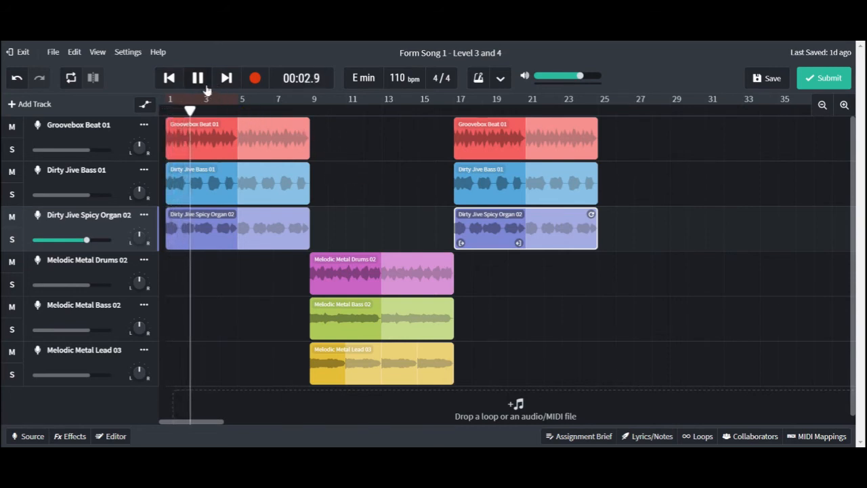
{"action": "left_click", "coordinate": [198, 78]}
{"action": "left_click_drag", "start_coordinate": [196, 110], "coordinate": [310, 112]}
{"action": "left_click", "coordinate": [201, 79]}
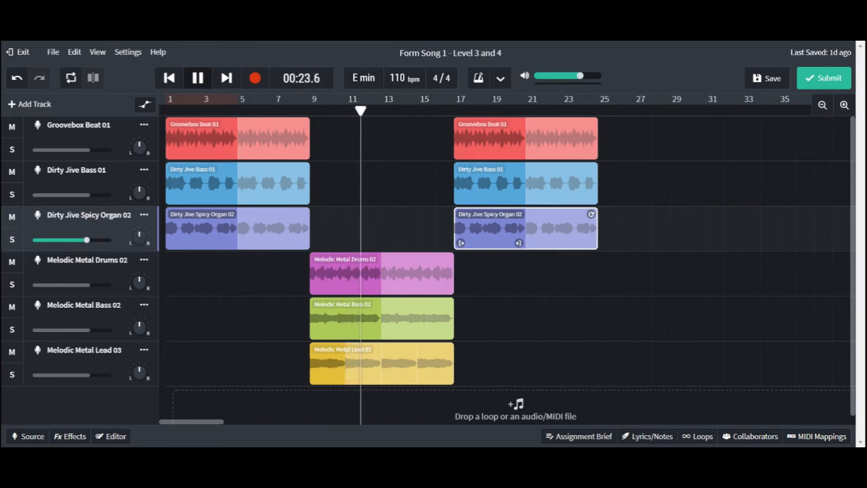
{"action": "left_click", "coordinate": [375, 109]}
{"action": "left_click_drag", "start_coordinate": [371, 110], "coordinate": [454, 113]}
{"action": "left_click", "coordinate": [199, 78]}
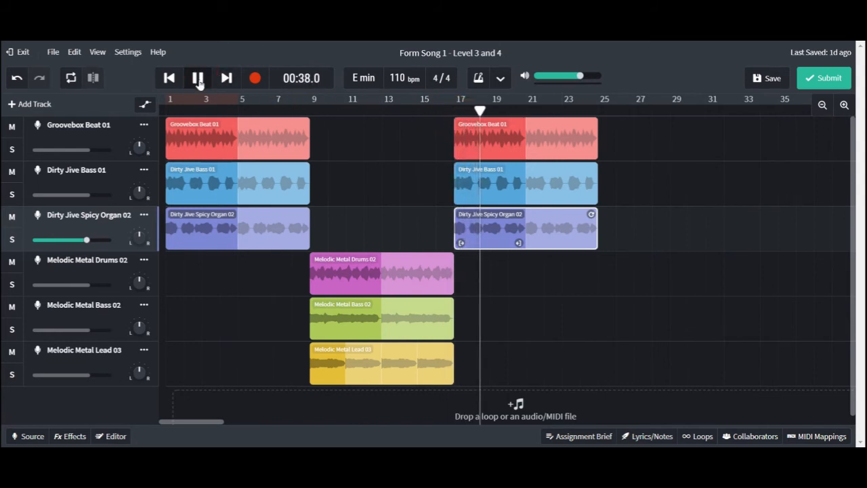
{"action": "left_click", "coordinate": [198, 79]}
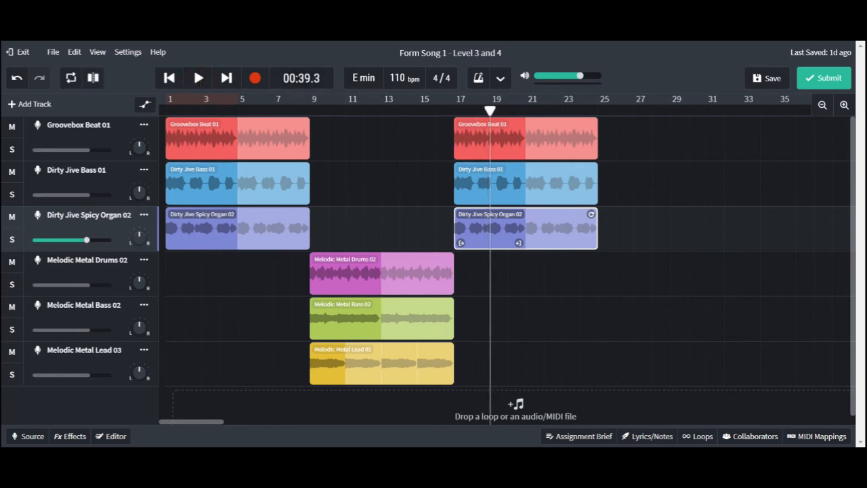
{"action": "left_click_drag", "start_coordinate": [490, 109], "coordinate": [149, 115]}
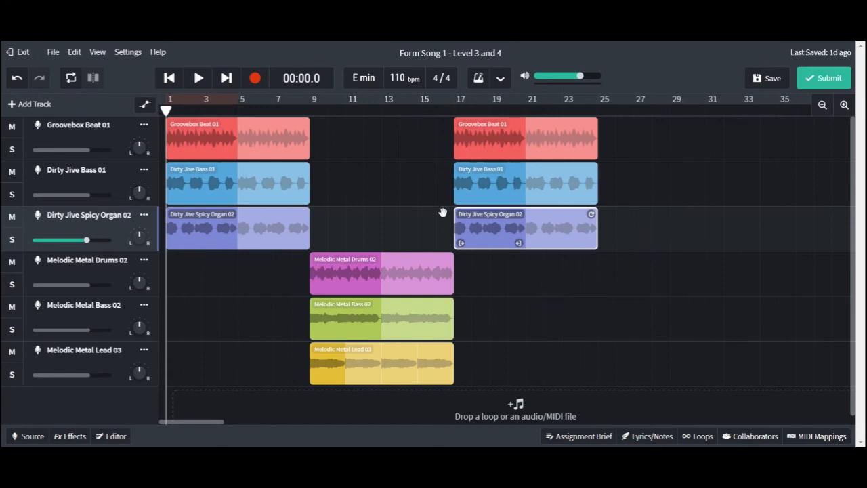
Step: Show volume automation and draw a fade-in from silence over about the first bar and a half on the Groovebox Beat, Dirty Jive Bass and Organ tracks
{"action": "left_click", "coordinate": [144, 106]}
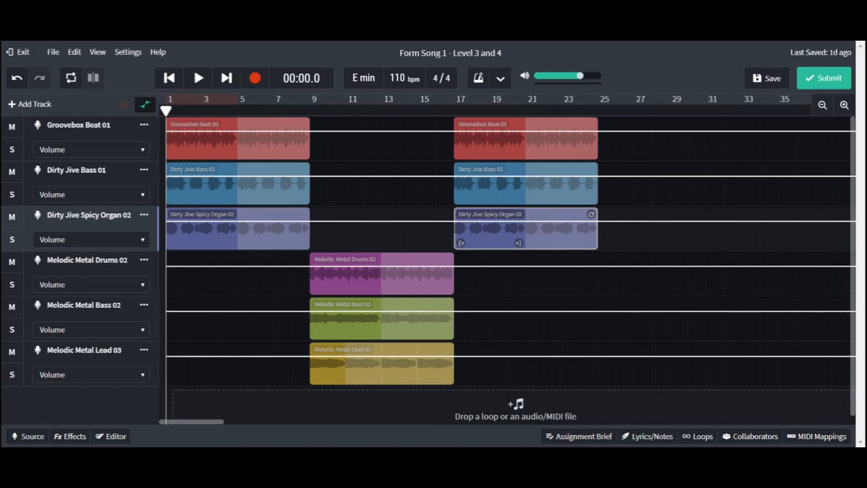
{"action": "left_click", "coordinate": [193, 132]}
{"action": "key", "text": "space"}
{"action": "left_click_drag", "start_coordinate": [176, 135], "coordinate": [166, 162]}
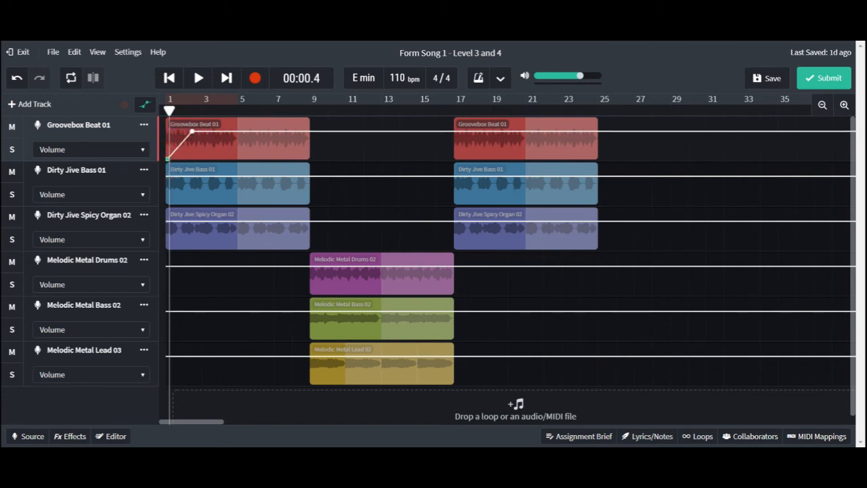
{"action": "left_click", "coordinate": [194, 177]}
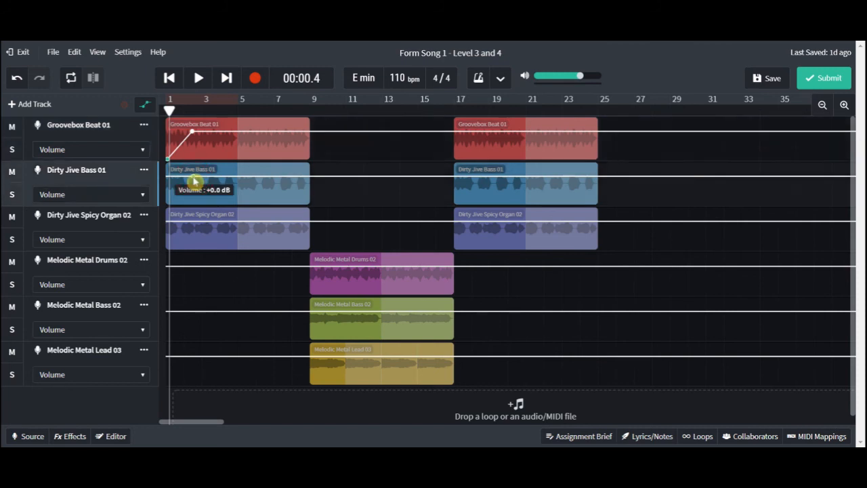
{"action": "left_click_drag", "start_coordinate": [177, 182], "coordinate": [167, 212]}
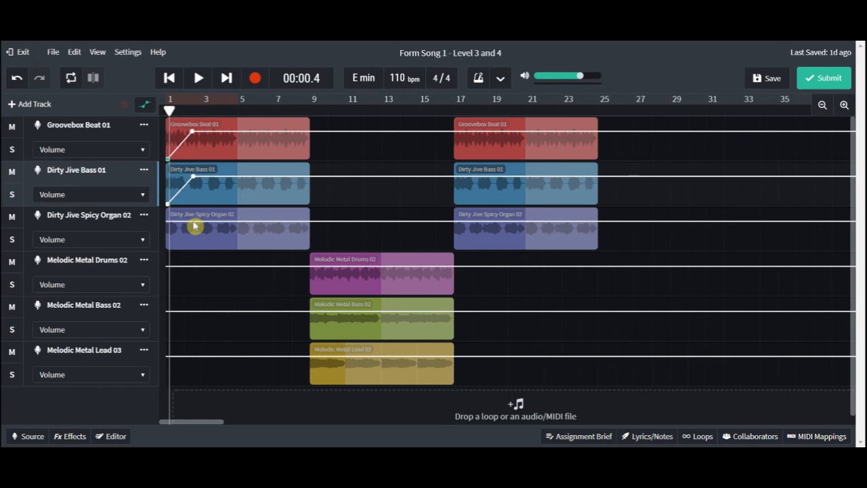
{"action": "left_click", "coordinate": [193, 221]}
{"action": "left_click_drag", "start_coordinate": [168, 221], "coordinate": [169, 252]}
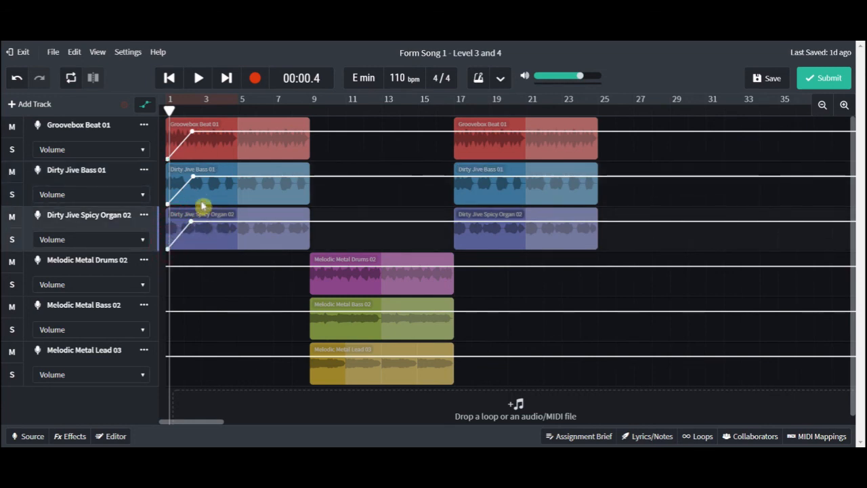
Step: Draw volume fade-outs from about bar 23 down to silence at bar 25 on the Groovebox Beat, Dirty Jive Bass and Spicy Organ tracks
{"action": "left_click", "coordinate": [569, 133]}
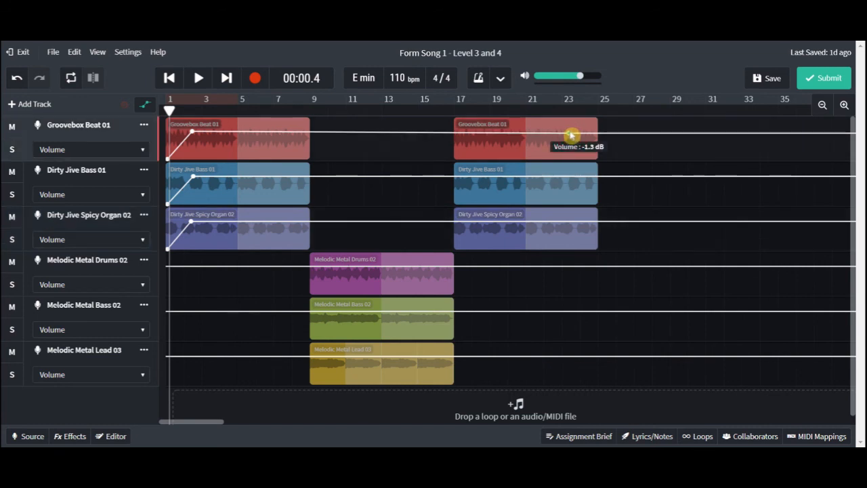
{"action": "left_click_drag", "start_coordinate": [602, 138], "coordinate": [600, 173]}
{"action": "left_click", "coordinate": [569, 179]}
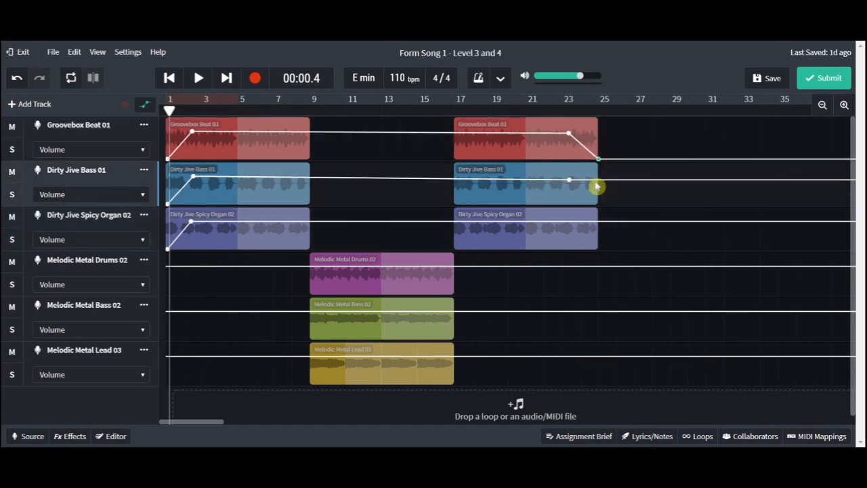
{"action": "left_click_drag", "start_coordinate": [599, 185], "coordinate": [597, 204]}
{"action": "left_click", "coordinate": [571, 224]}
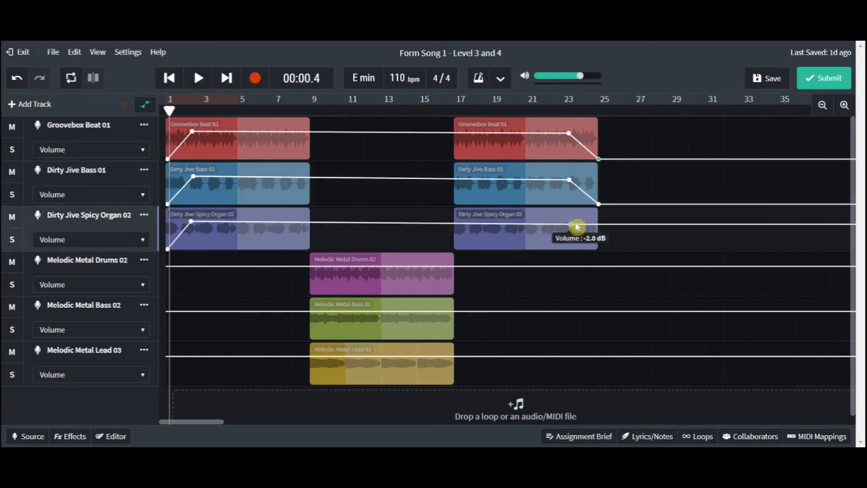
{"action": "left_click_drag", "start_coordinate": [600, 226], "coordinate": [599, 231]}
{"action": "left_click_drag", "start_coordinate": [601, 248], "coordinate": [603, 255]}
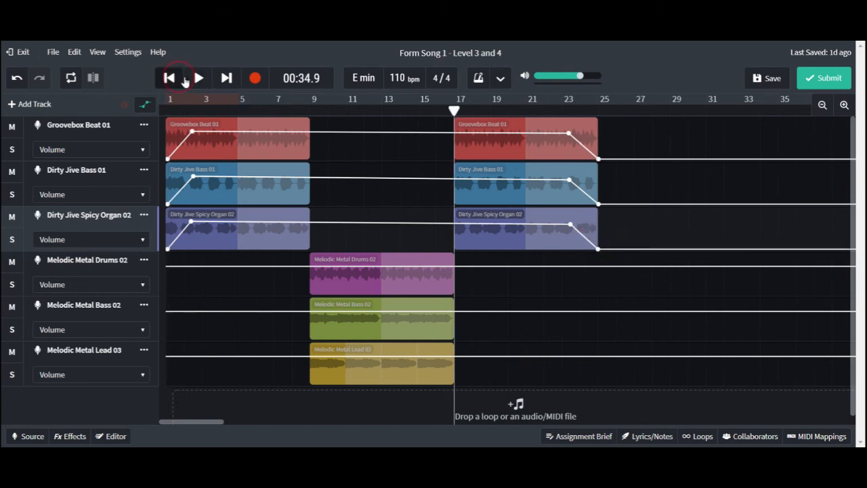
Step: Play the song to check the fades, return the playhead to the start and hide the track automation
{"action": "left_click", "coordinate": [169, 77]}
{"action": "left_click", "coordinate": [198, 77]}
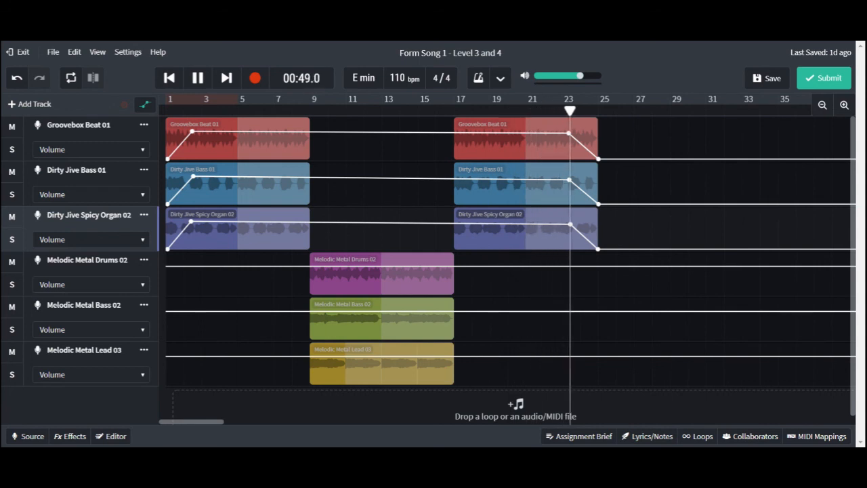
{"action": "left_click", "coordinate": [198, 78]}
{"action": "left_click", "coordinate": [169, 78]}
{"action": "left_click", "coordinate": [145, 104]}
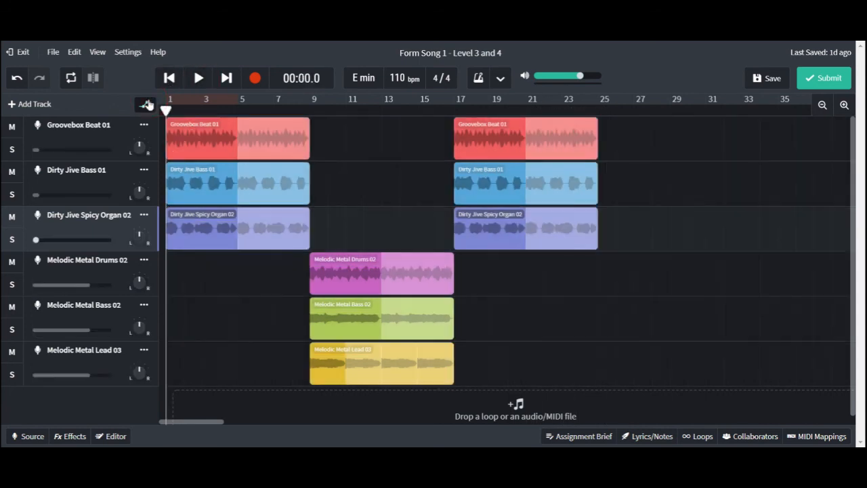